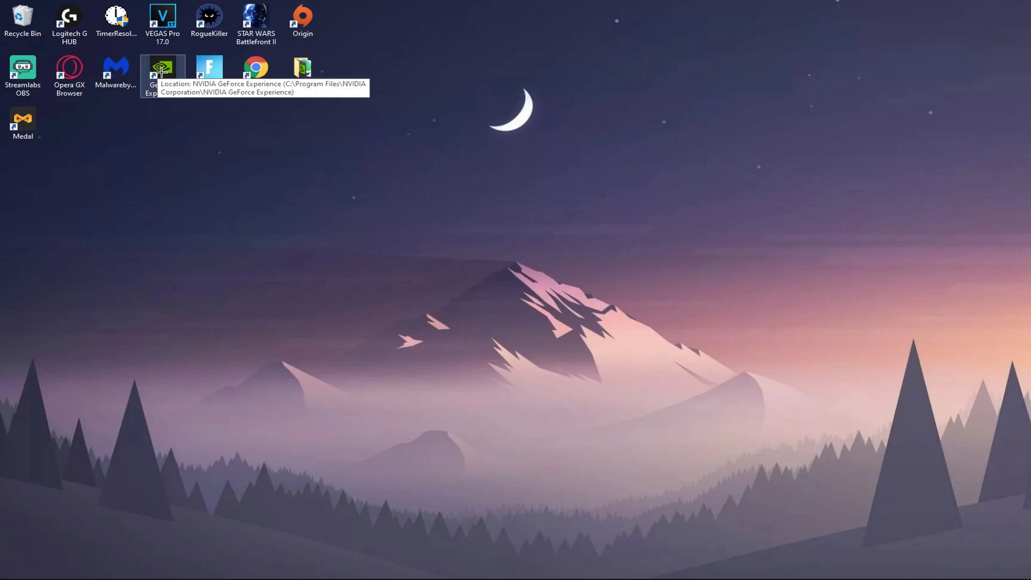
- Launch GeForce Experience and open the settings of its in-game overlay
double_click(155, 70)
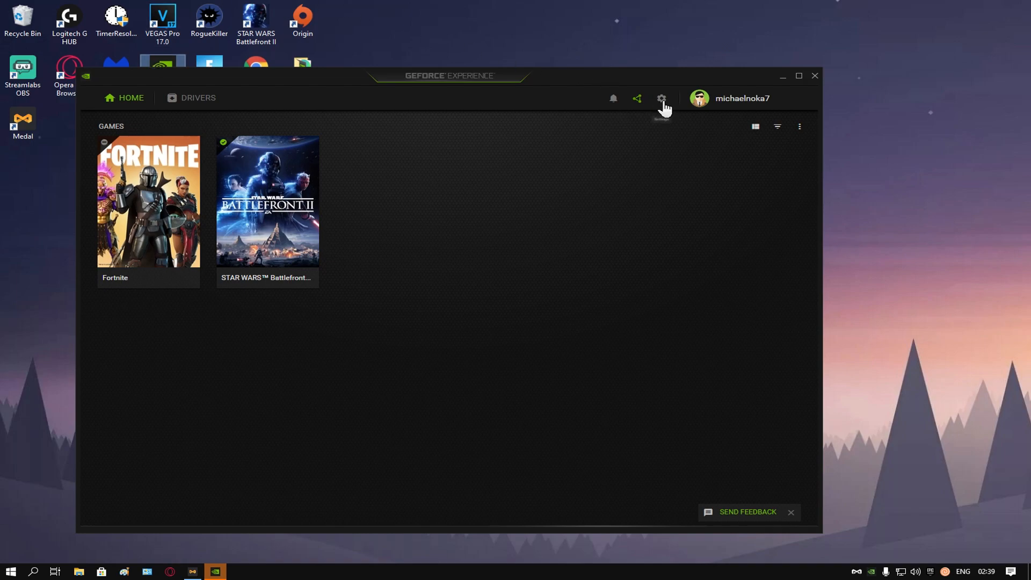
click(639, 99)
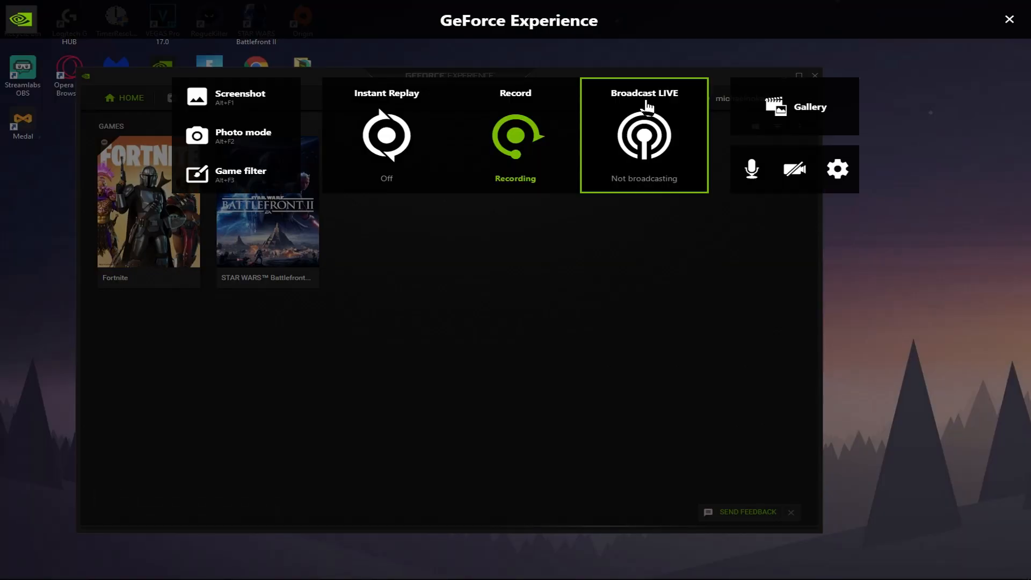
click(857, 170)
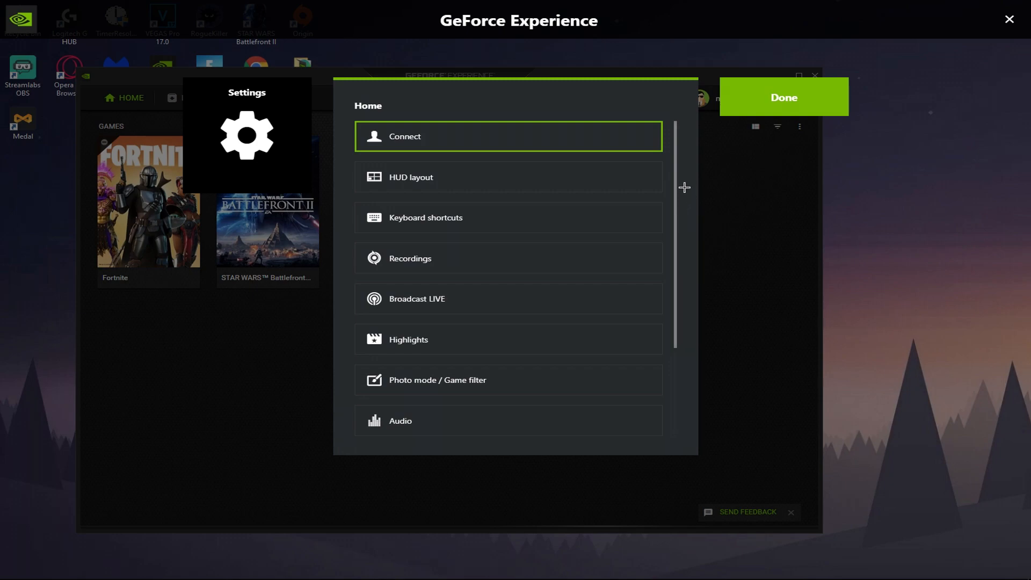
- Look through the overlay's settings categories and open Privacy control to examine the Desktop capture option
scroll(684, 187, down, 3)
scroll(680, 177, up, 3)
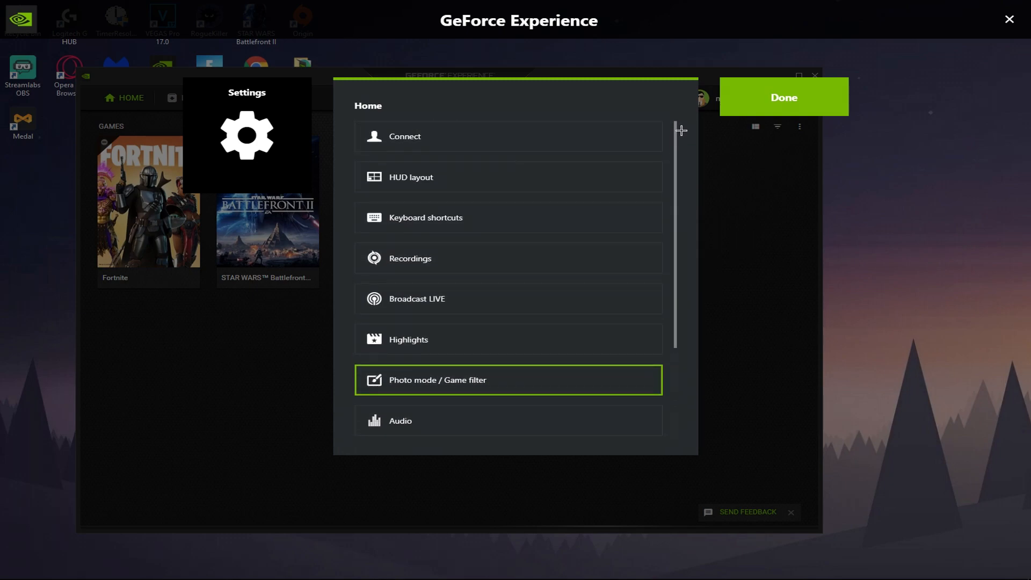
scroll(682, 140, down, 3)
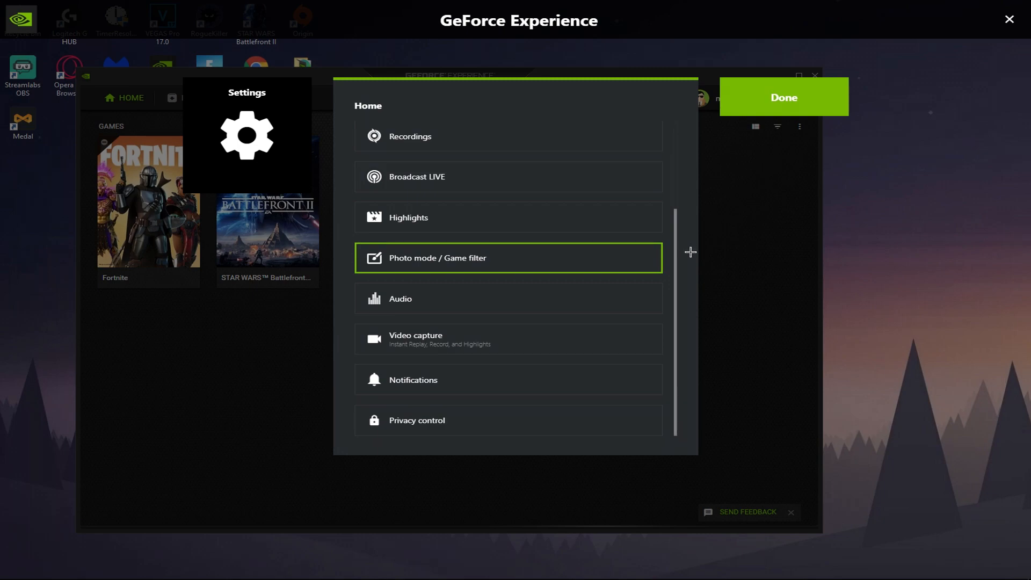
scroll(680, 167, up, 2)
scroll(680, 150, up, 1)
scroll(687, 182, down, 4)
scroll(687, 265, up, 3)
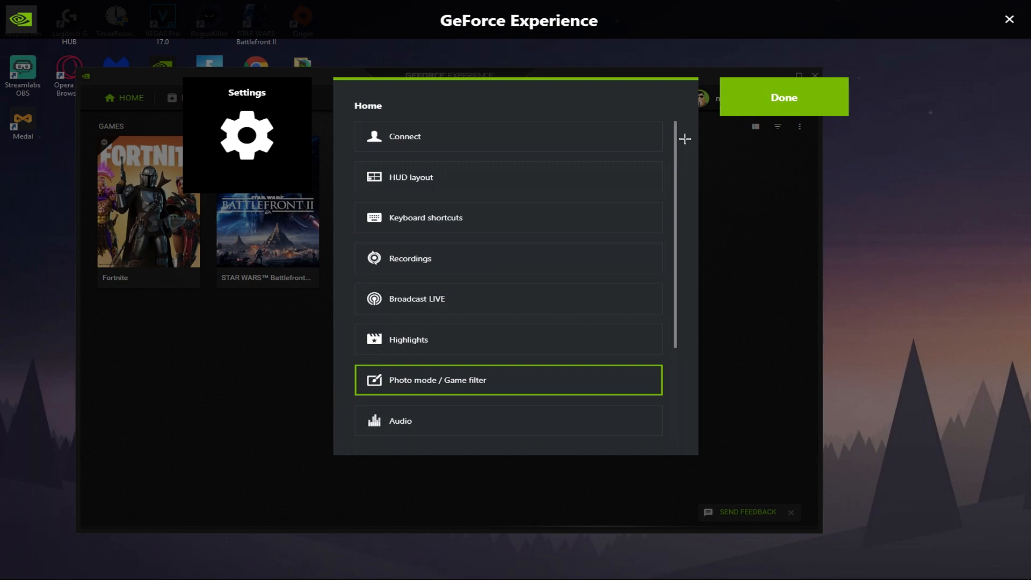
scroll(683, 188, down, 3)
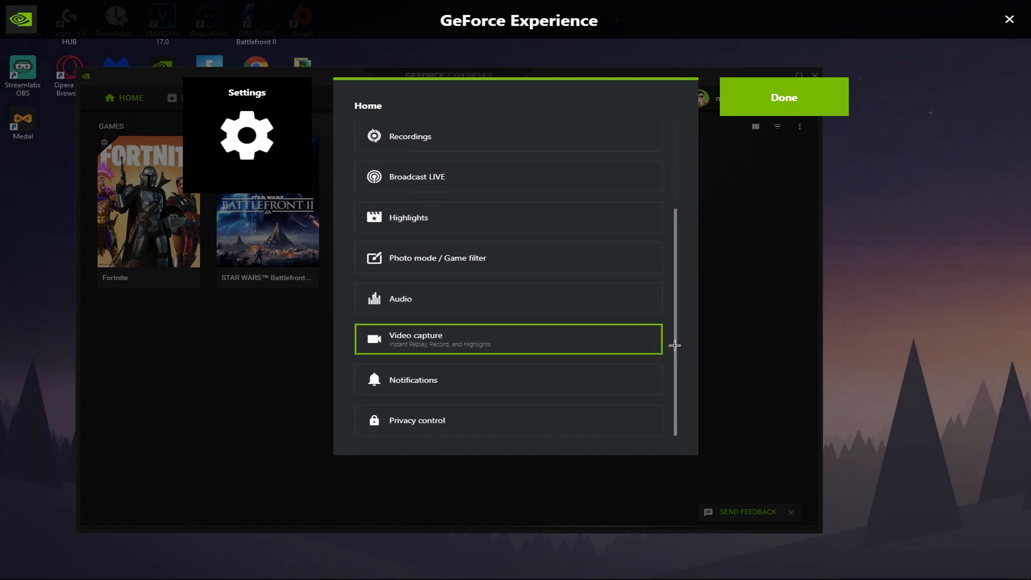
click(567, 423)
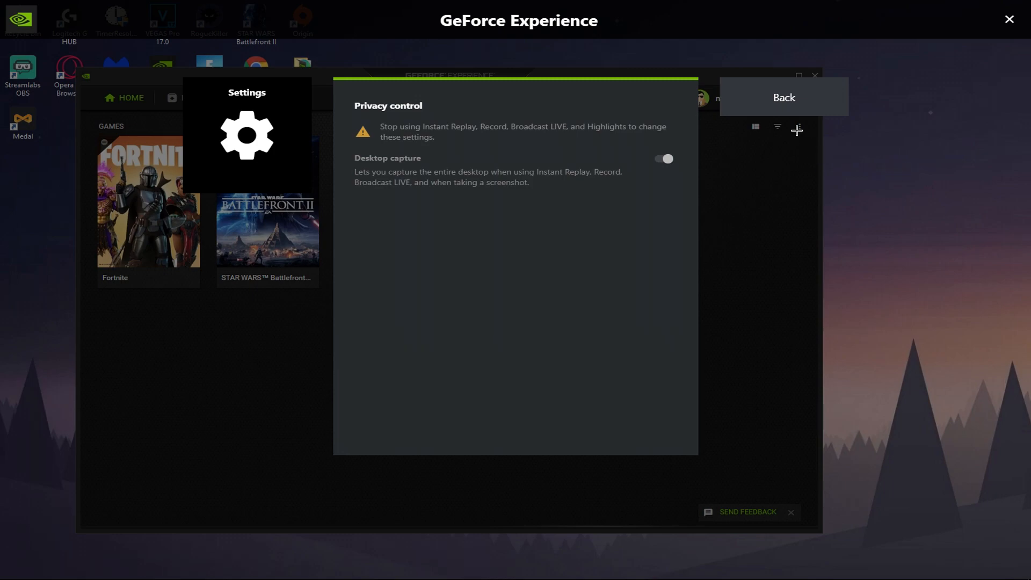
- Leave Privacy control and review the complete list of overlay notification options
click(785, 104)
scroll(587, 329, down, 3)
click(469, 392)
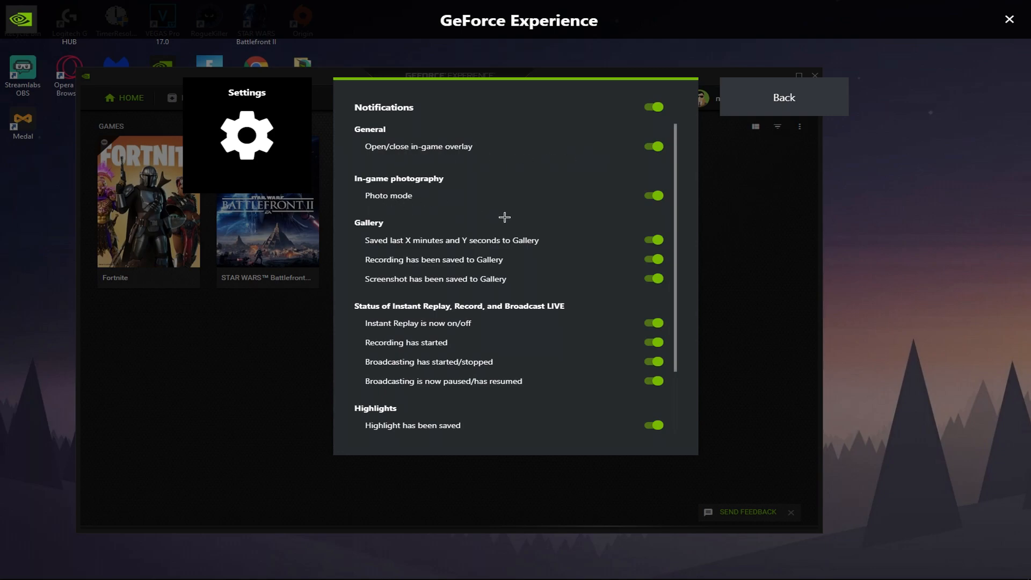
scroll(509, 262, down, 2)
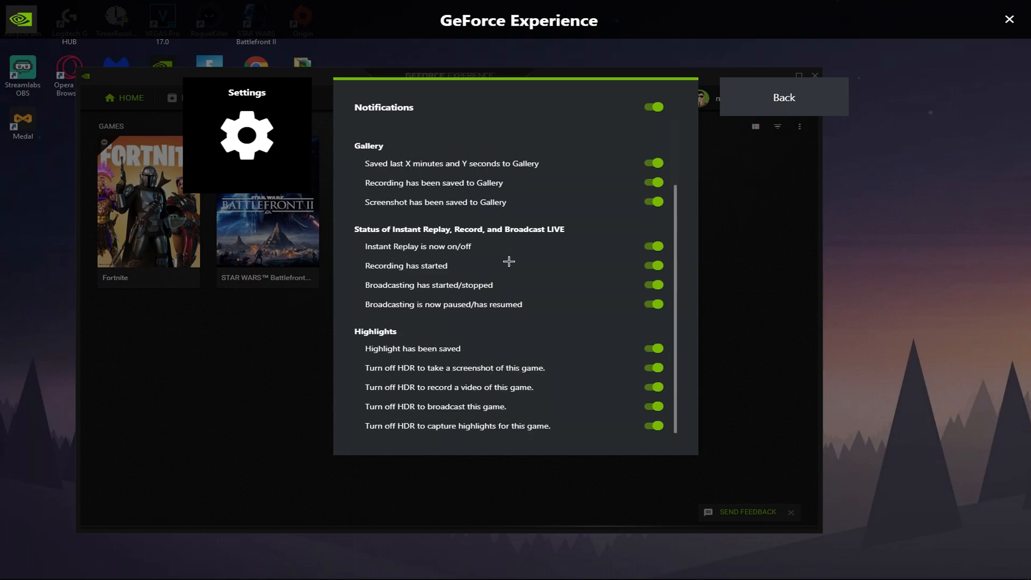
scroll(509, 261, up, 2)
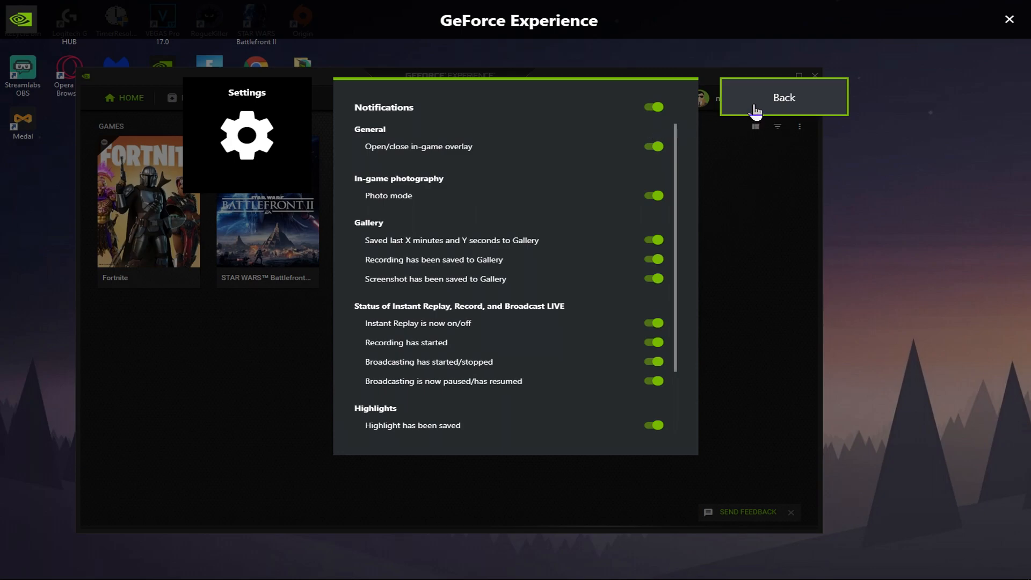
- Return from Notifications and examine the Video capture settings for replay length, quality, resolution, frame rate and bit rate
click(752, 111)
scroll(577, 301, down, 3)
click(548, 353)
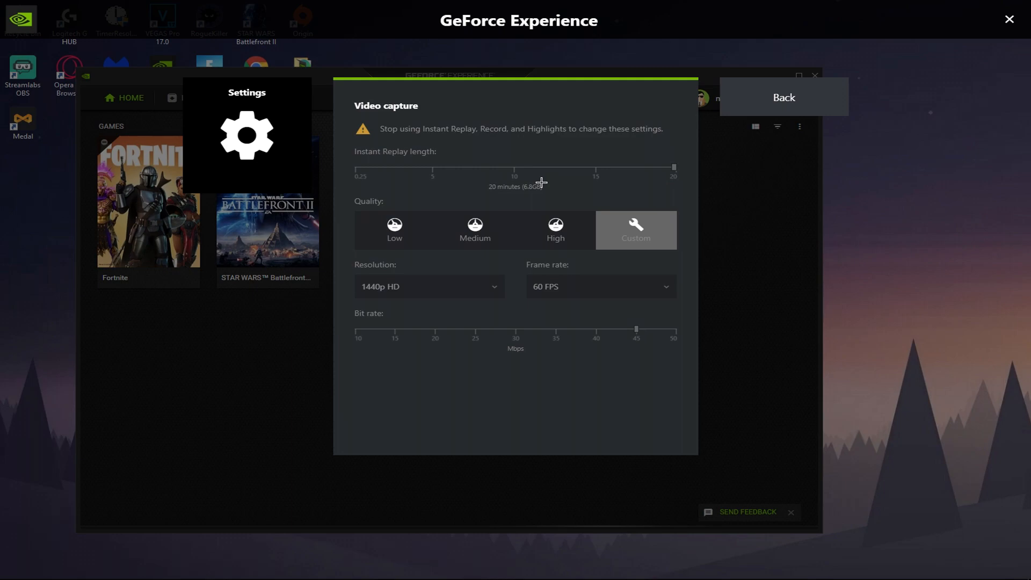
- Examine the Audio settings, including the available microphone sources, keeping the selected source
click(741, 108)
click(476, 316)
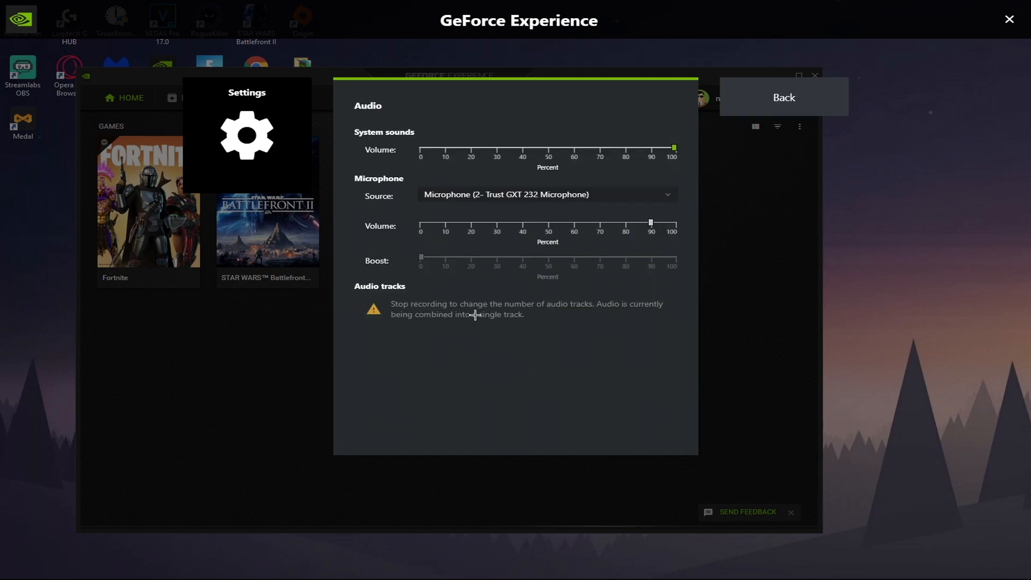
click(448, 197)
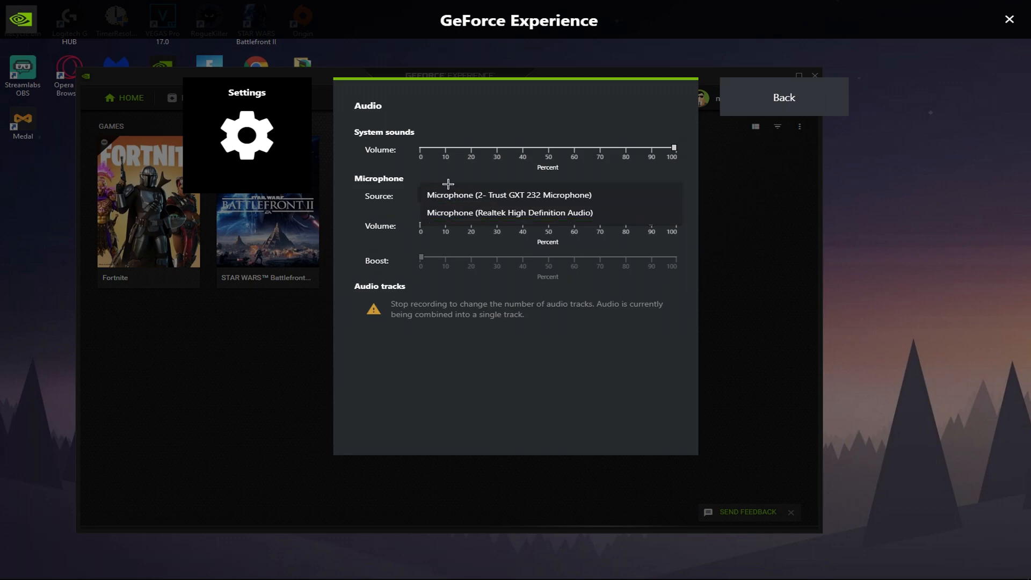
click(413, 175)
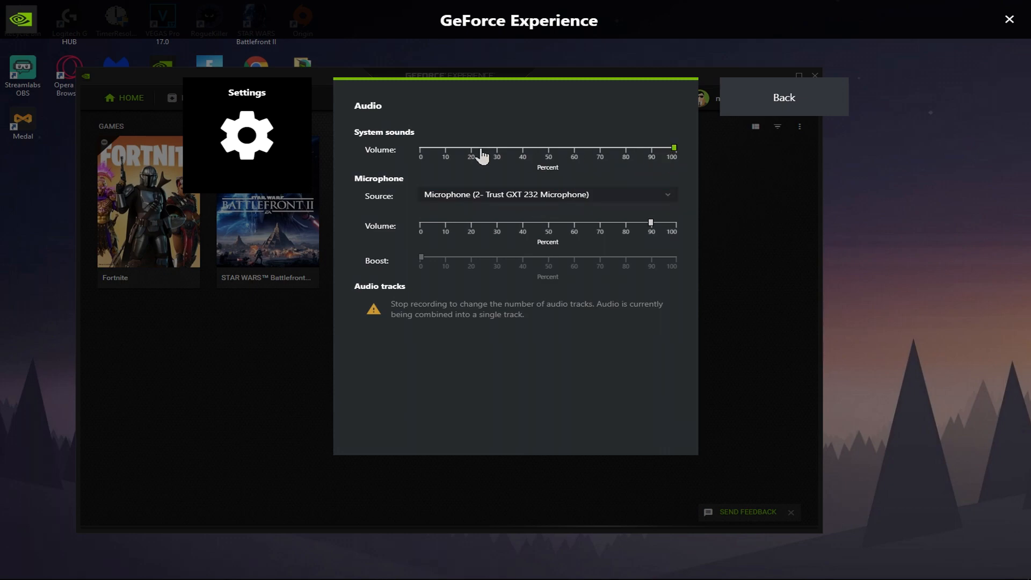
- Return from Audio and check the Capture / Enhance option under Photo mode / Game filter
click(826, 108)
scroll(632, 213, down, 3)
click(484, 264)
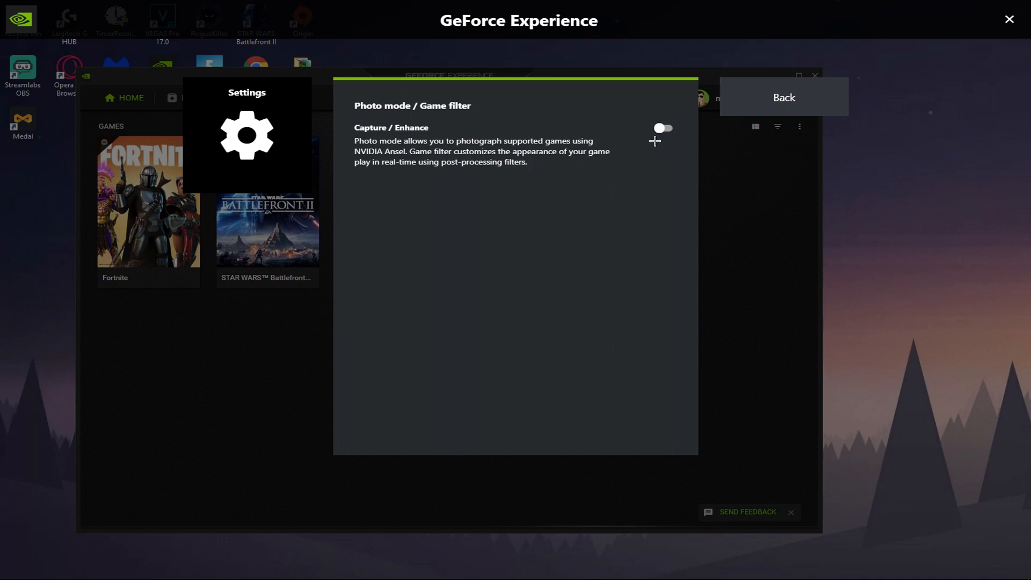
- Go back to the settings list and examine the Recordings storage folders for temporary files and videos
click(766, 111)
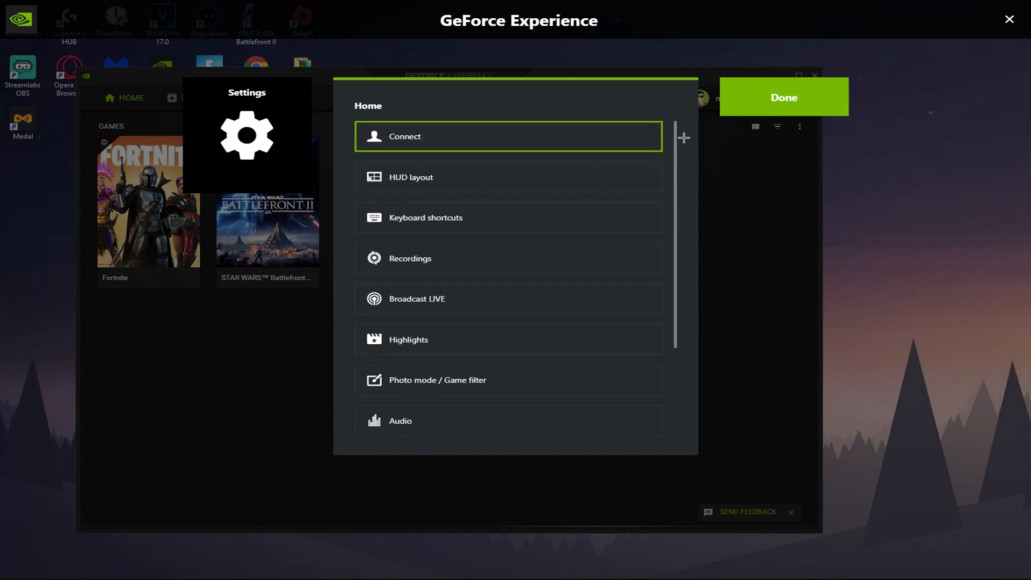
scroll(681, 141, down, 2)
click(453, 250)
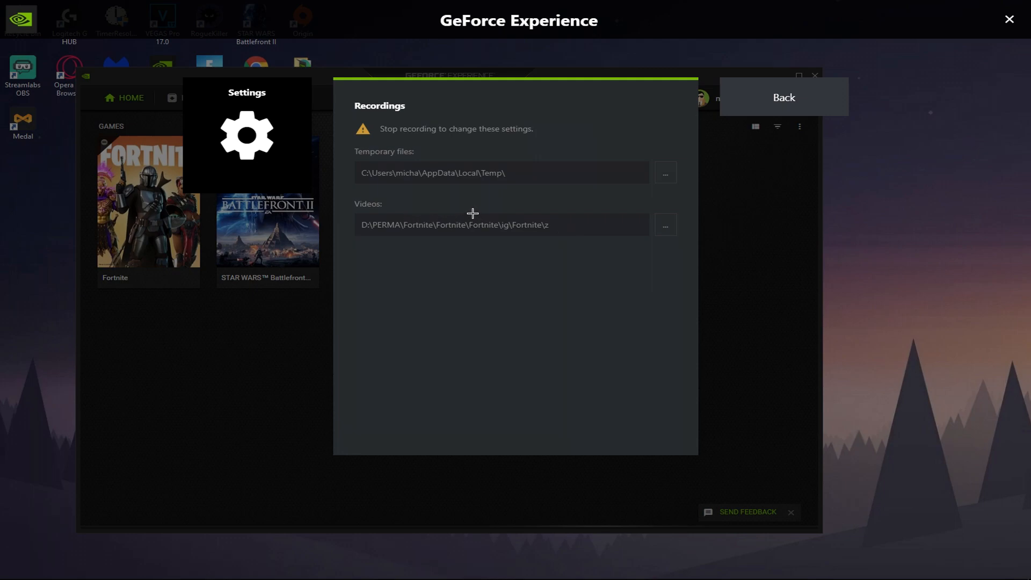
- Leave Recordings and review the overlay's keyboard shortcuts from the General group through the Record group
click(752, 105)
click(478, 229)
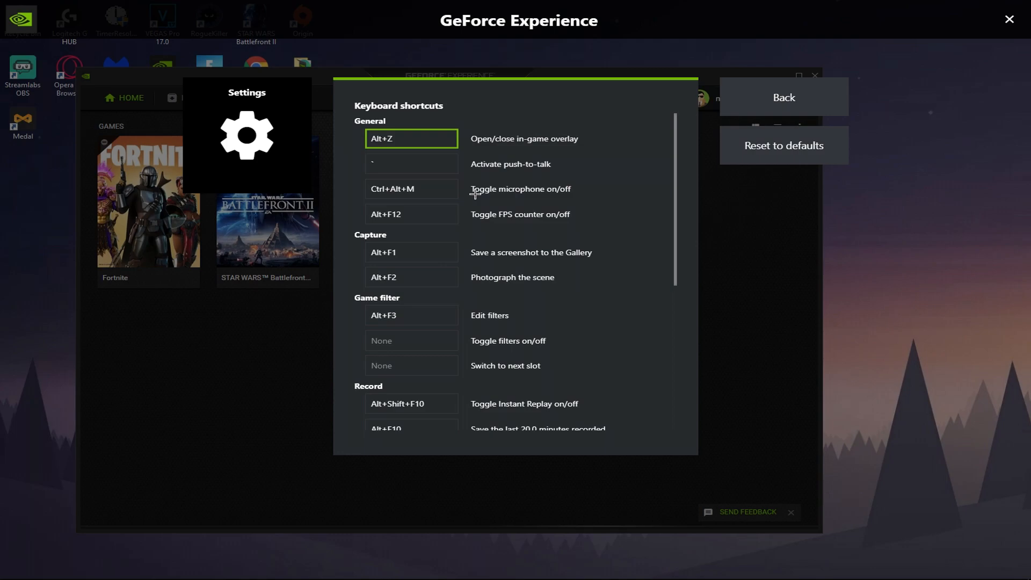
click(445, 190)
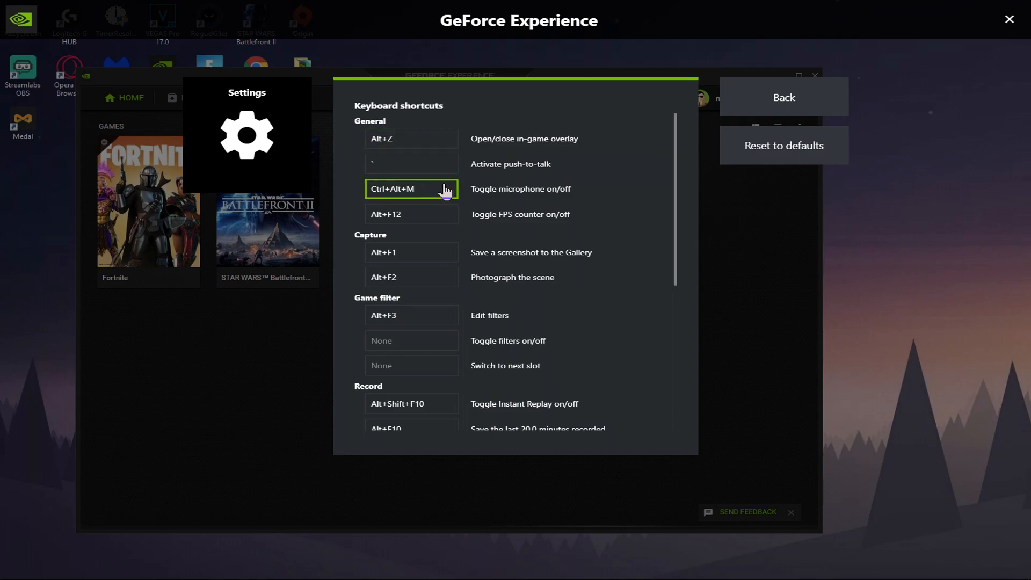
scroll(445, 190, down, 3)
scroll(445, 190, up, 3)
scroll(506, 194, down, 1)
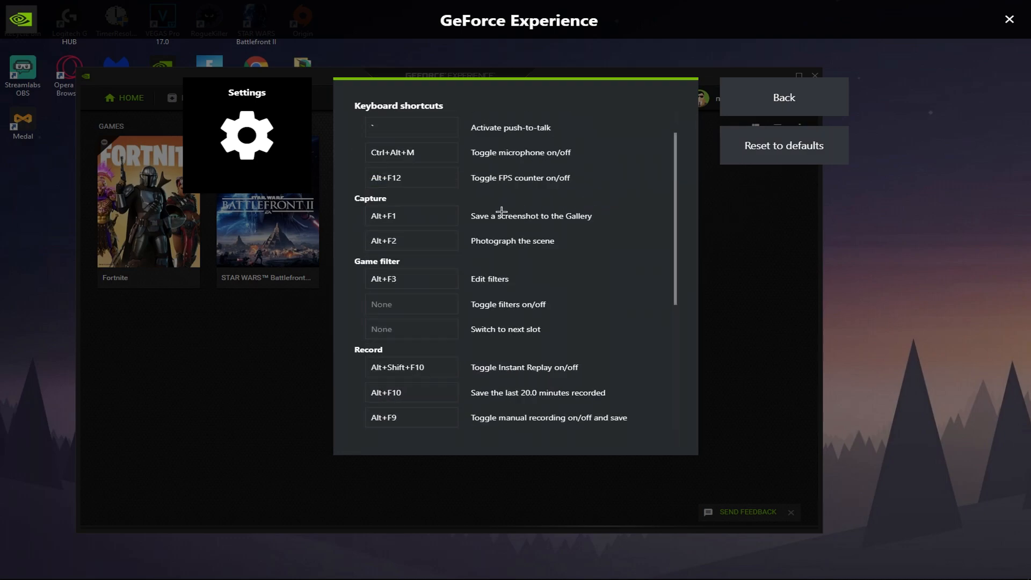
scroll(506, 267, down, 2)
scroll(478, 263, up, 3)
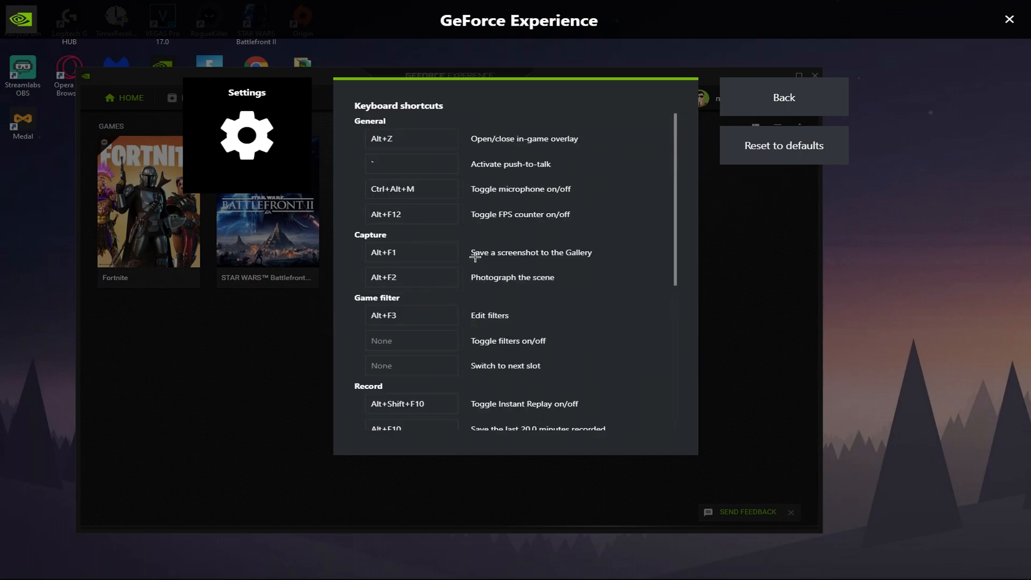
scroll(476, 259, down, 3)
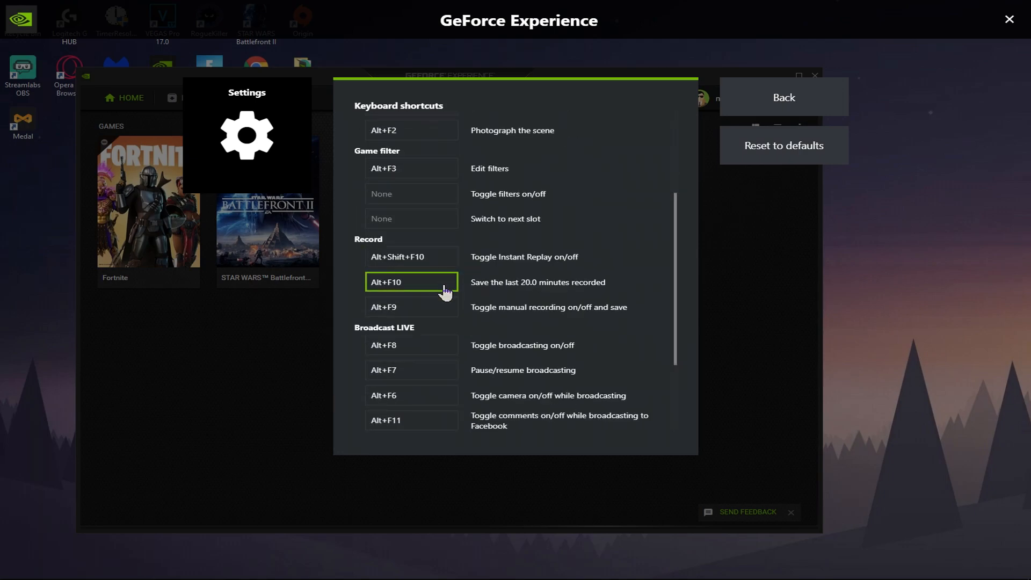
- Try Z as the shortcut for saving the last 20.0 minutes recorded and restore it to Alt+F10
click(404, 288)
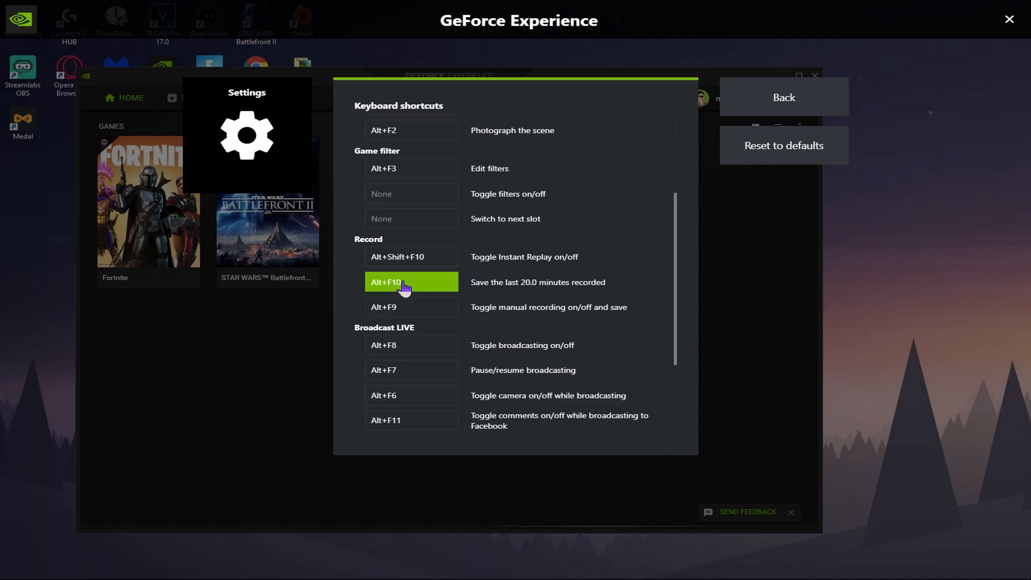
key(z)
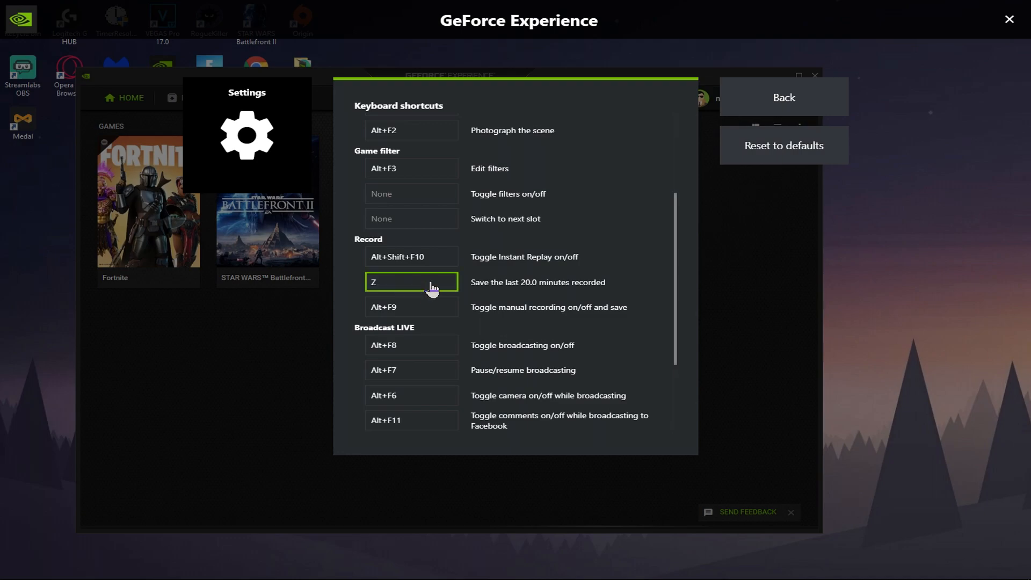
click(433, 289)
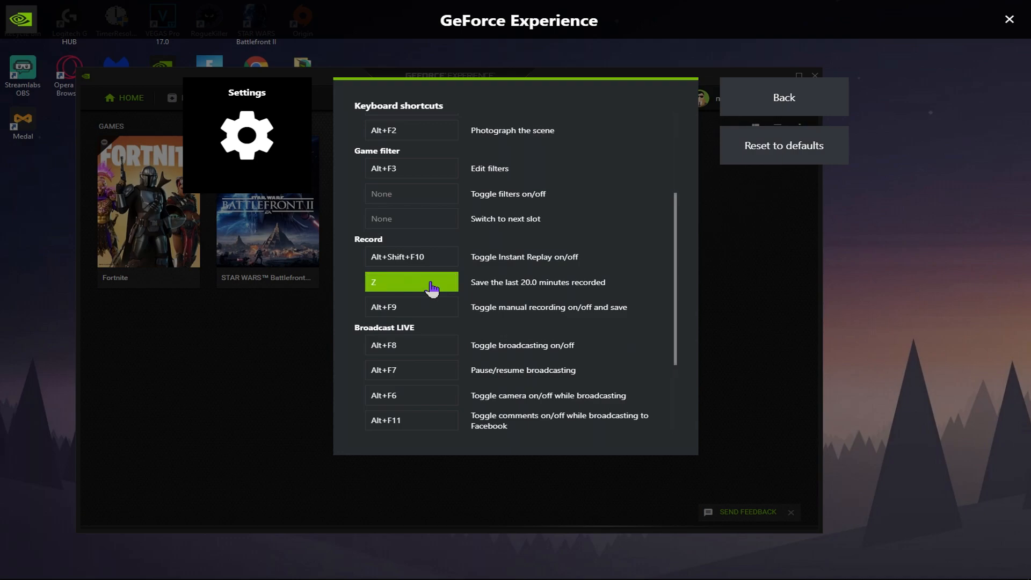
key(alt+F10)
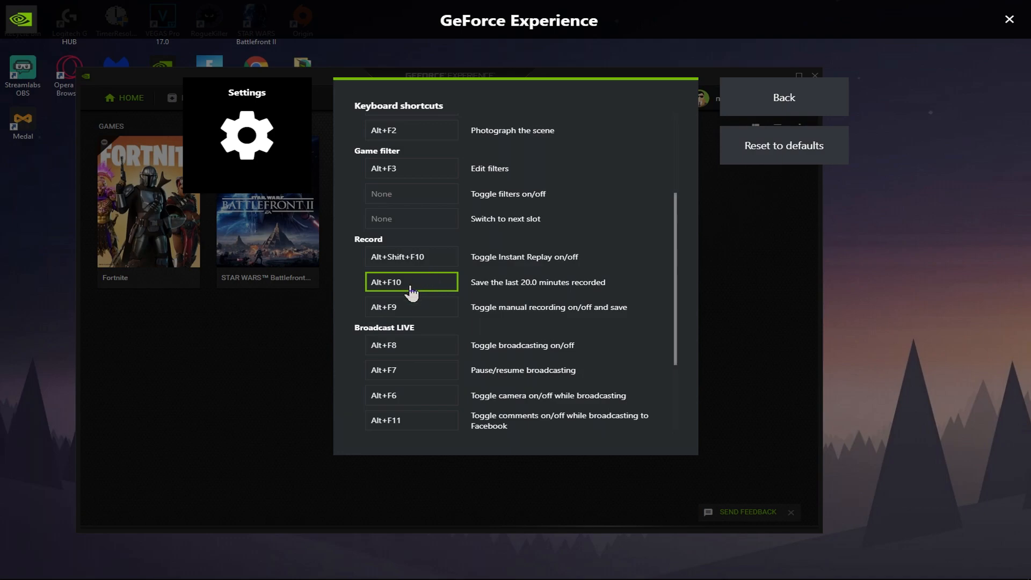
- Review the Broadcast LIVE and Custom overlays shortcuts and return to the settings list
drag(685, 239, 686, 292)
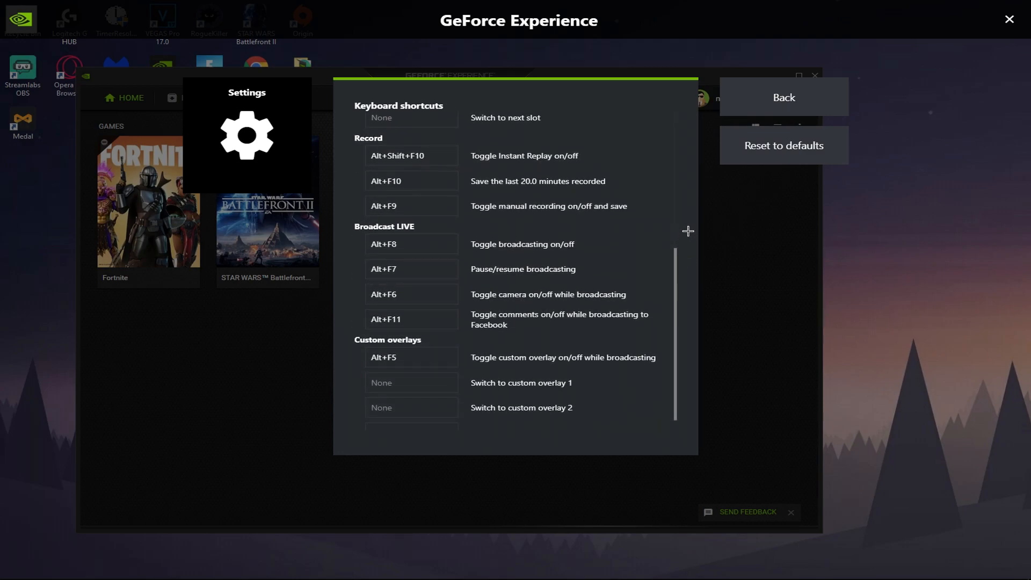
drag(685, 264, 681, 174)
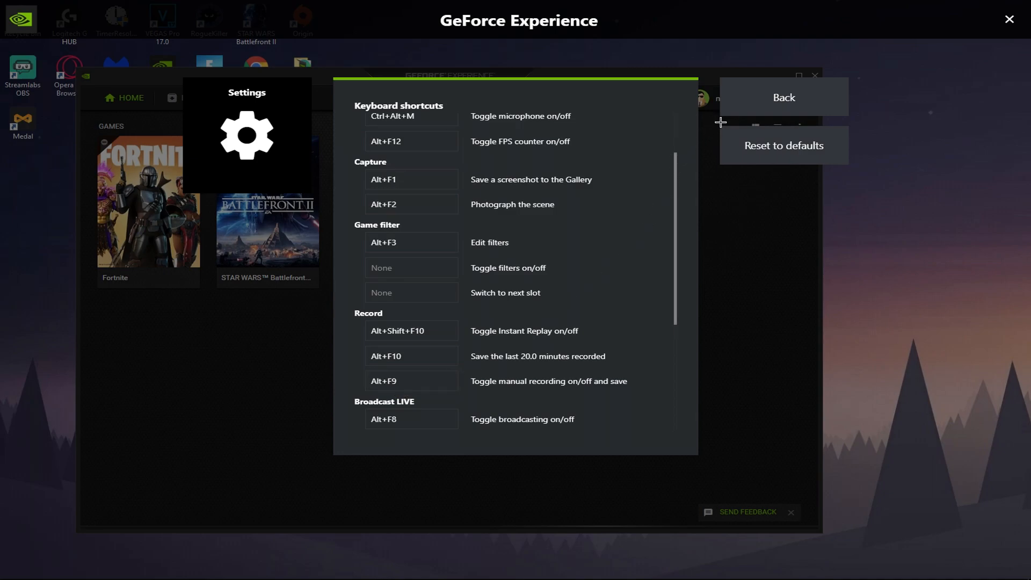
click(752, 115)
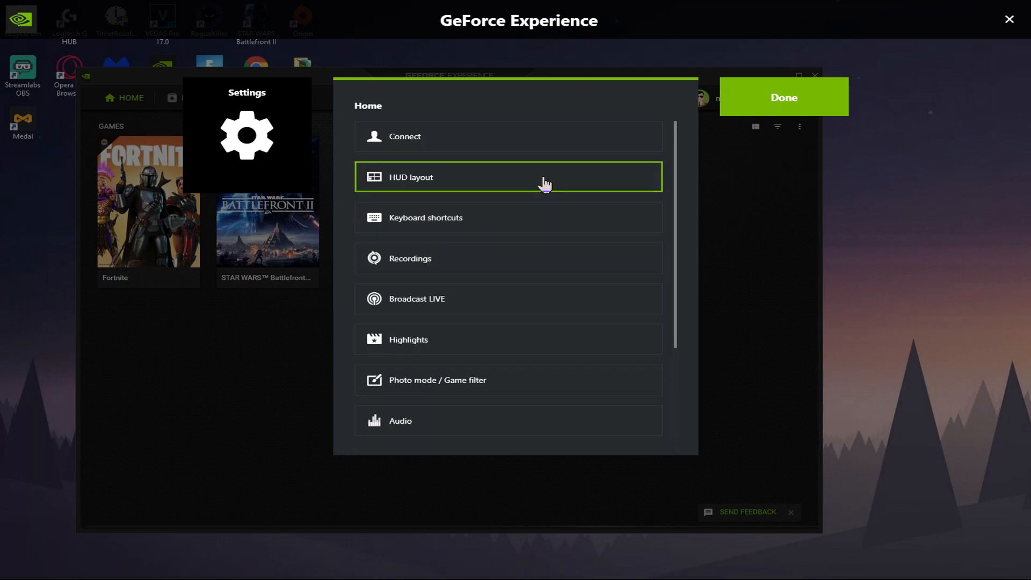
- In the HUD layout, place the status indicator in the upper-left screen corner and the FPS counter in the upper-right corner
click(544, 184)
click(741, 114)
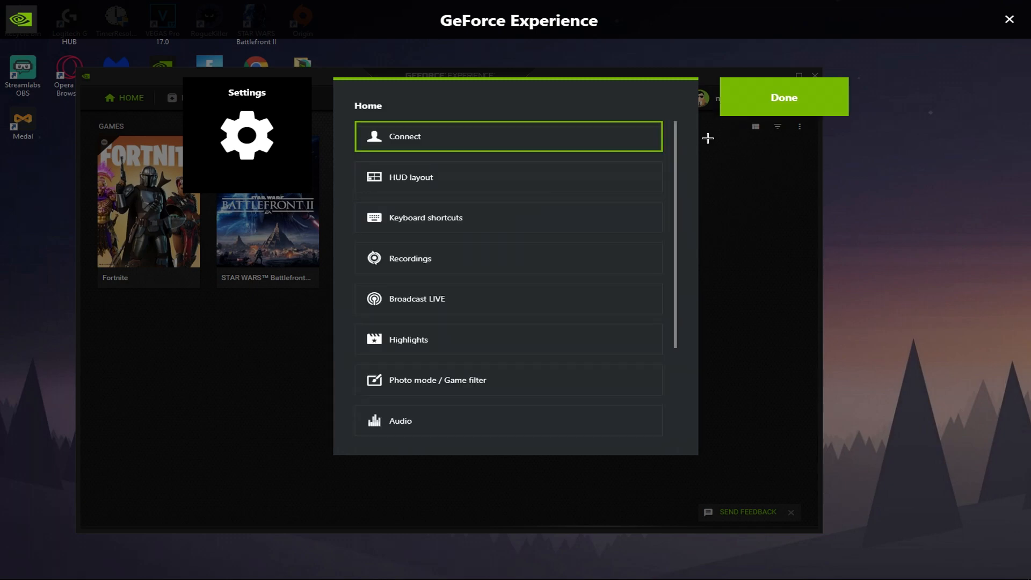
click(488, 184)
click(424, 163)
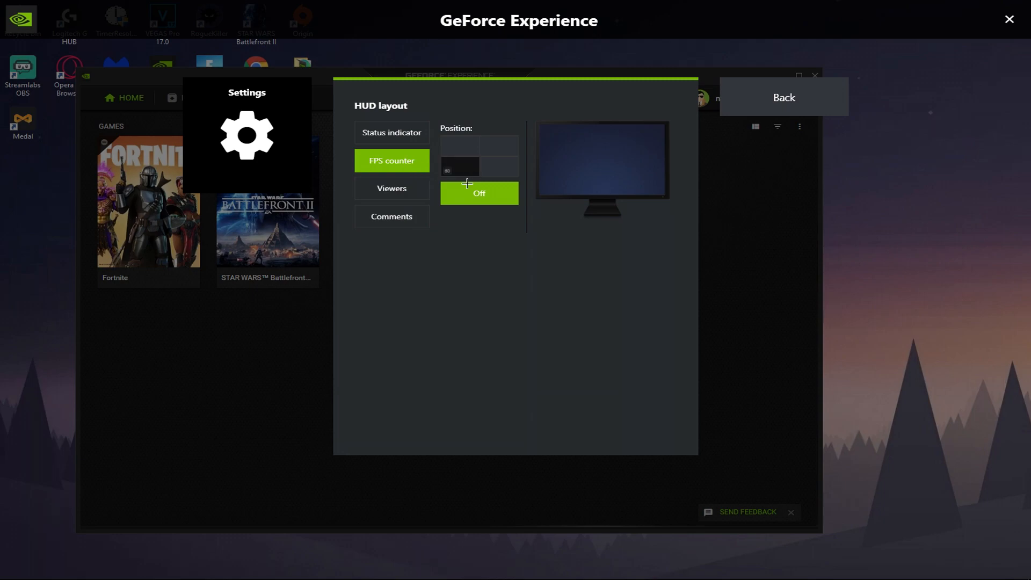
click(395, 138)
click(460, 146)
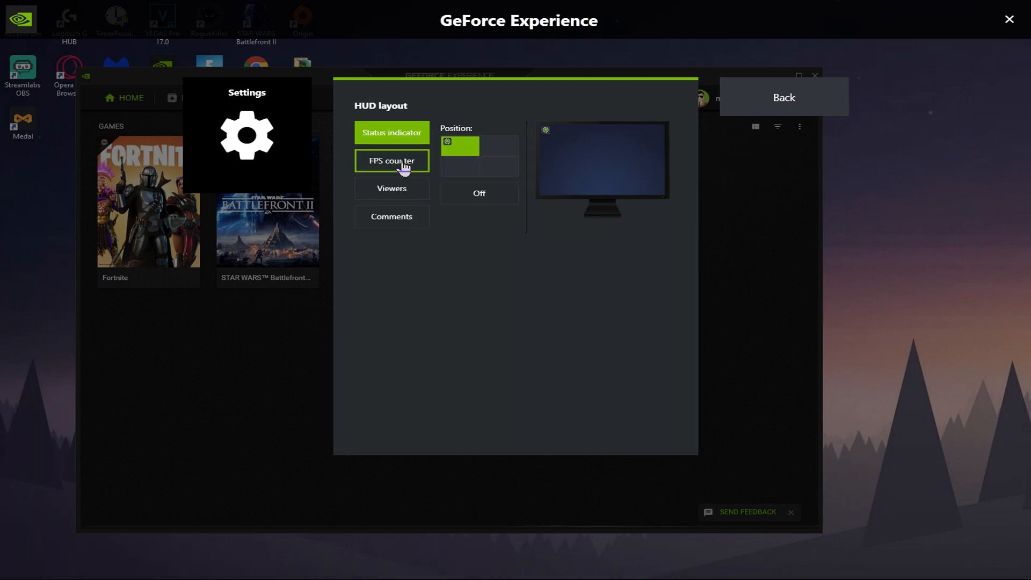
click(405, 164)
click(508, 150)
- Place the Viewers overlay in the lower-left screen corner and the Comments overlay in the lower-right corner
click(414, 201)
click(460, 168)
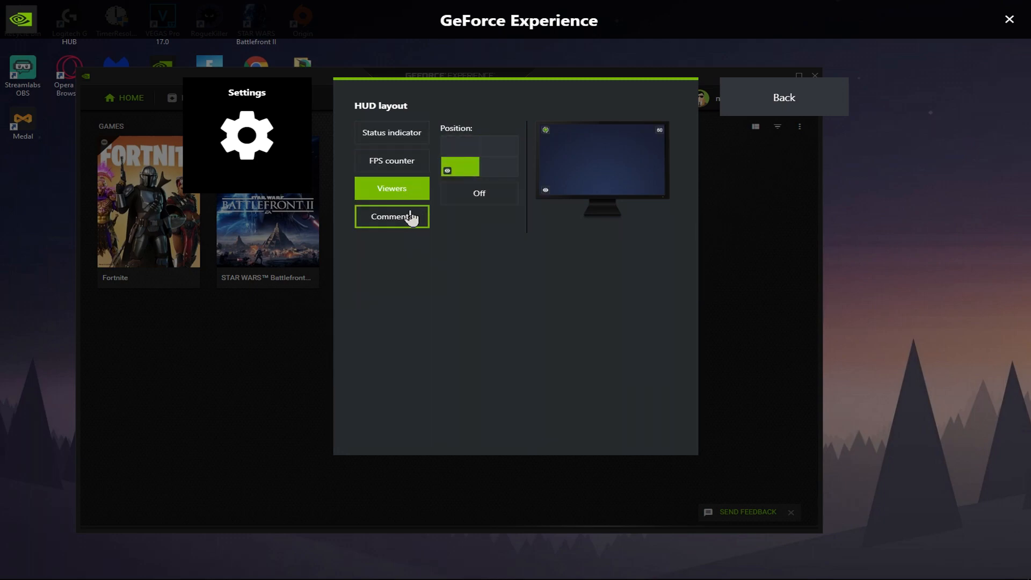
click(415, 217)
click(510, 171)
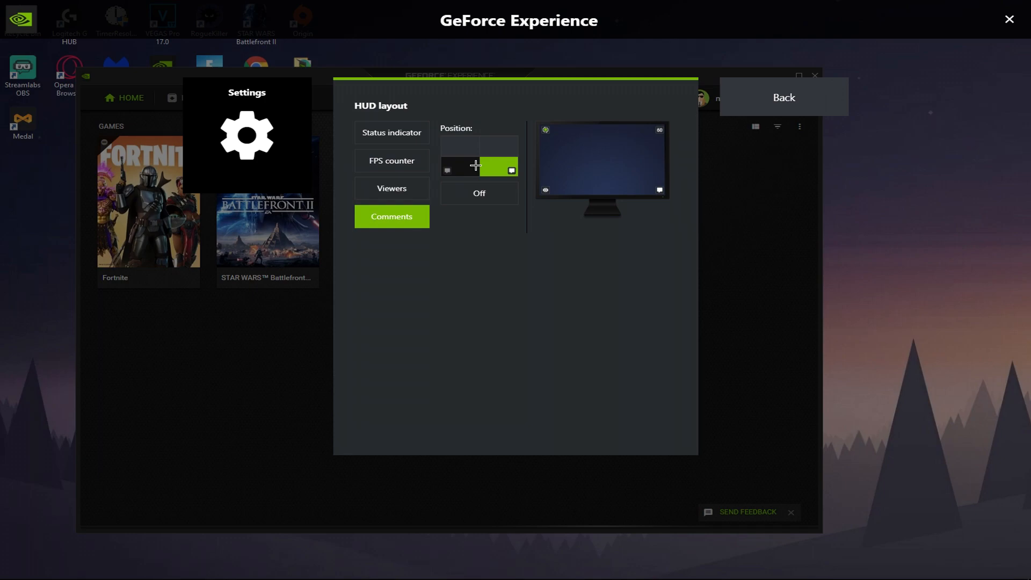
- Turn off the Comments, Viewers, FPS counter and Status indicator overlays in the HUD layout and return to the settings list
click(471, 192)
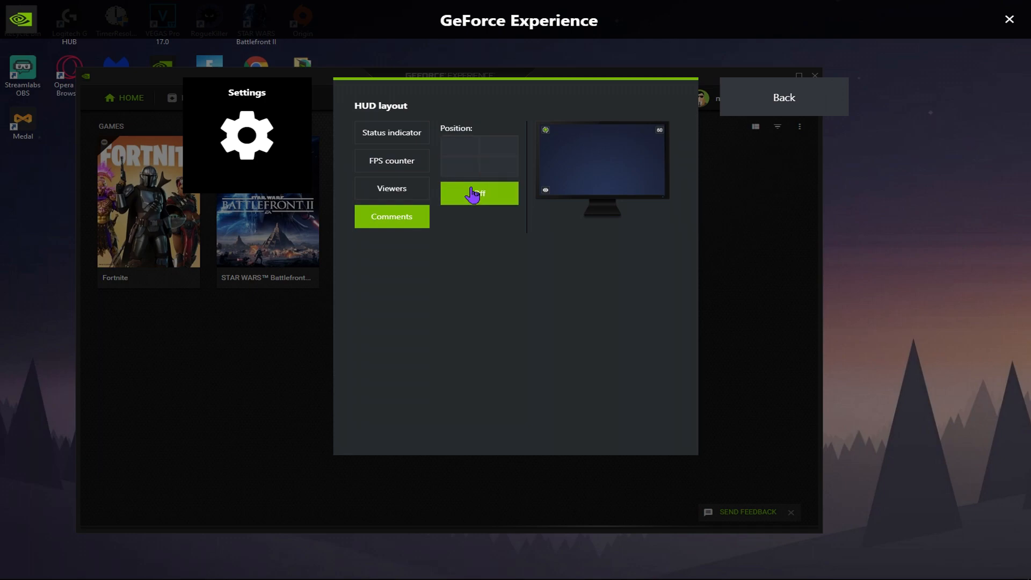
click(395, 189)
click(476, 198)
click(399, 177)
click(467, 194)
click(392, 132)
click(460, 192)
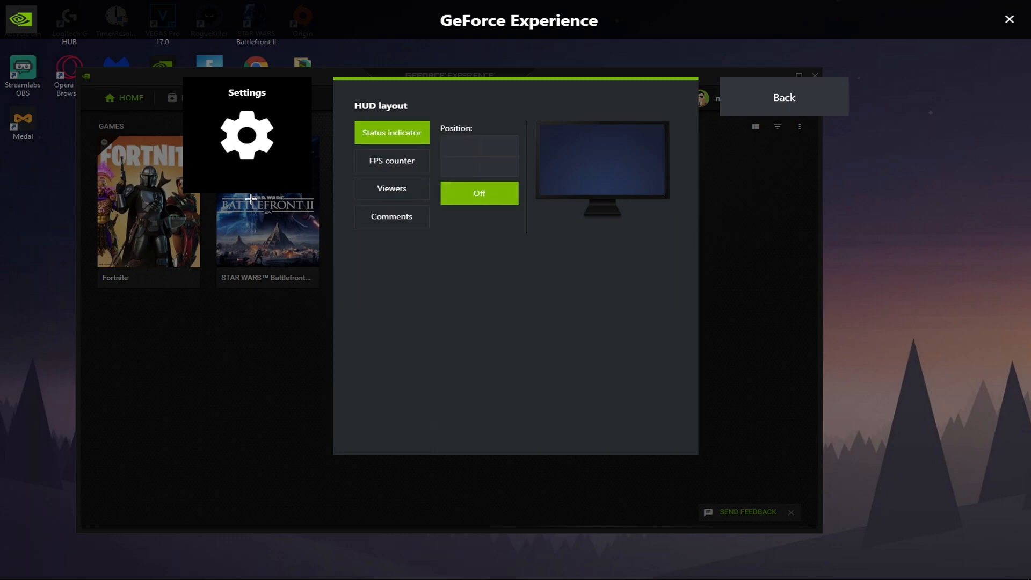
click(793, 119)
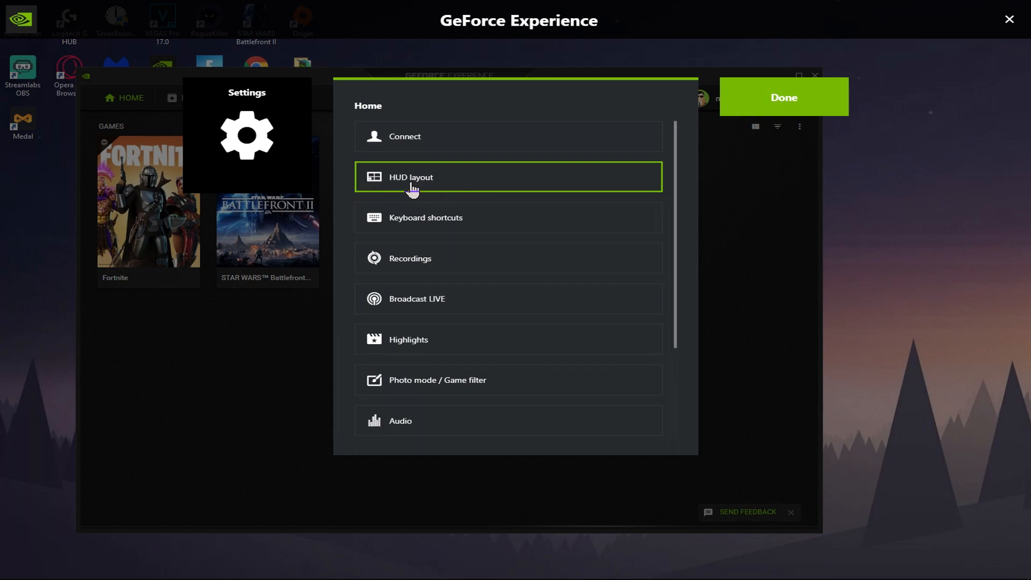
click(402, 147)
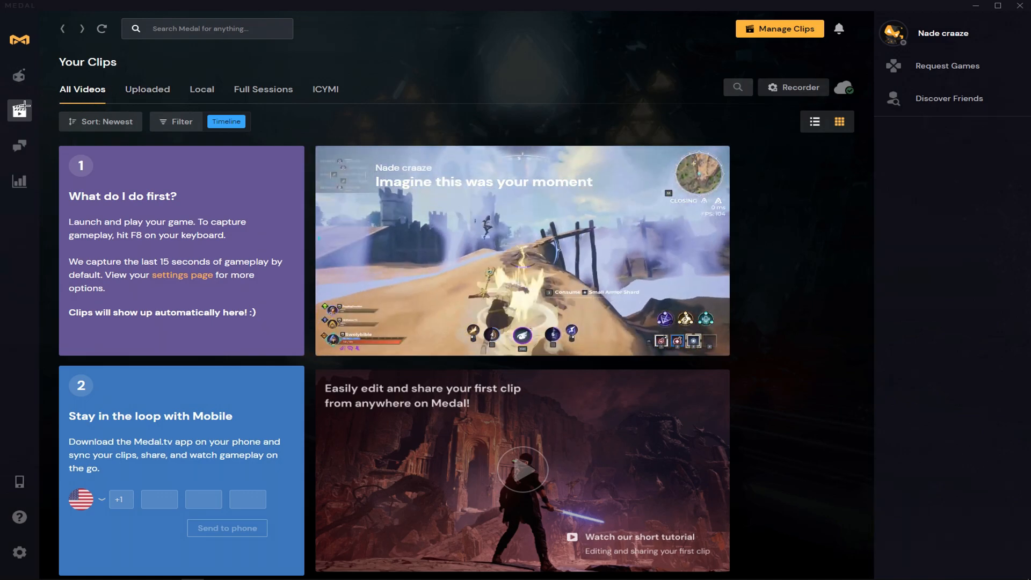
- Look through the clip library in Medal and open the app's recorder settings
scroll(214, 155, down, 1)
scroll(349, 159, up, 1)
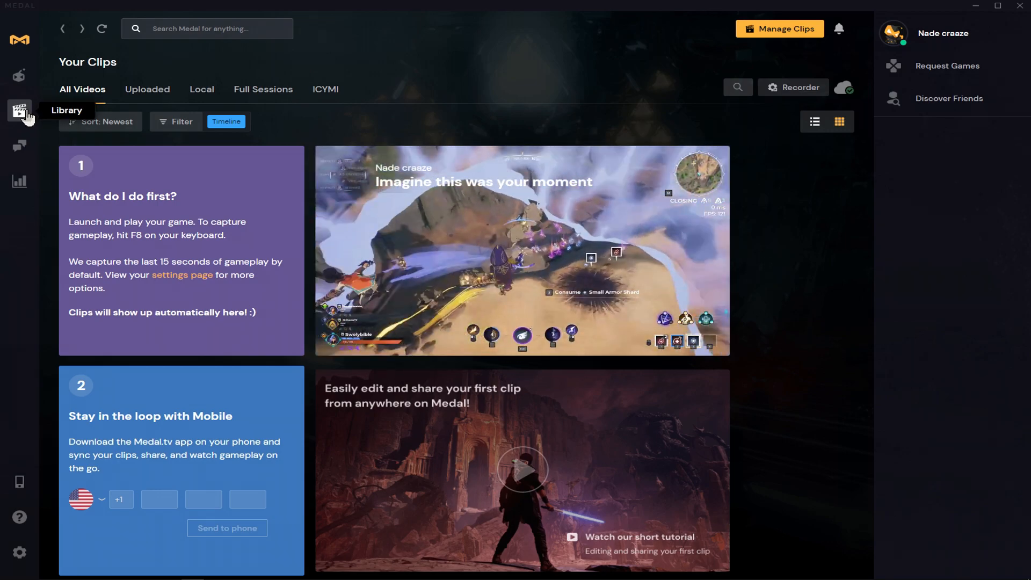
click(20, 559)
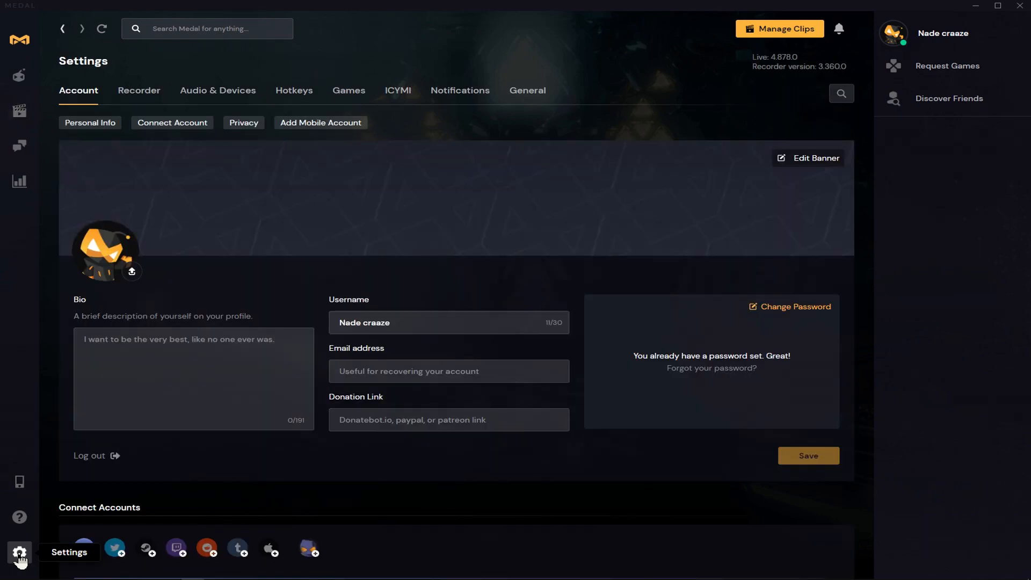
click(150, 96)
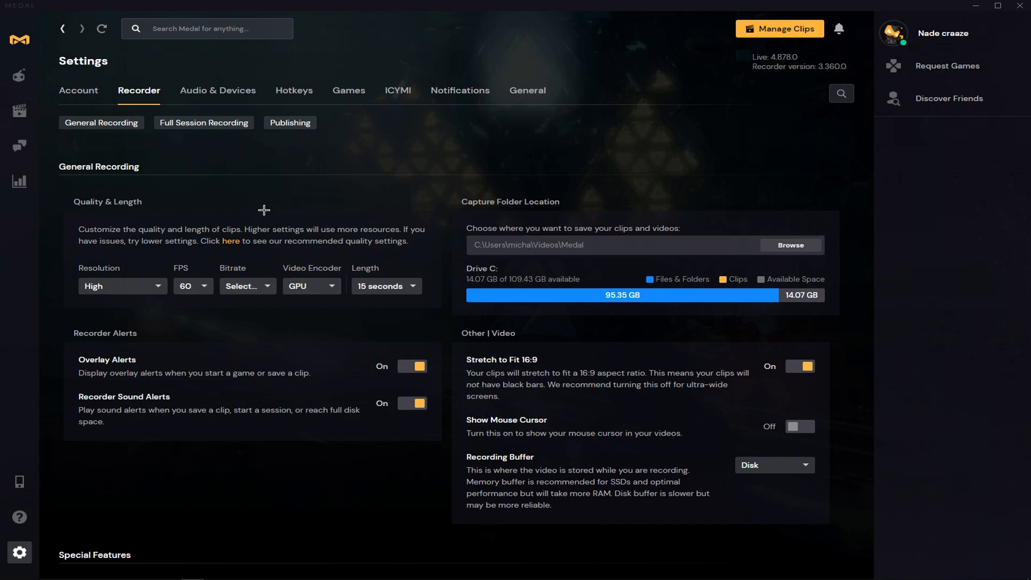
- Try High and UHD 4K (2160p) as the clip resolution and settle on QHD 2K (1440p)
click(94, 284)
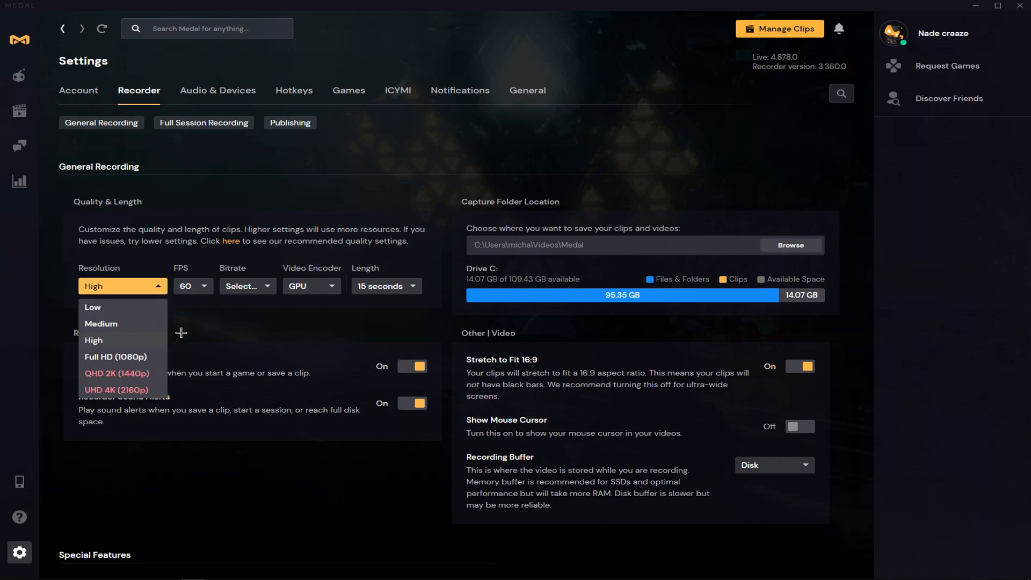
click(138, 341)
click(135, 291)
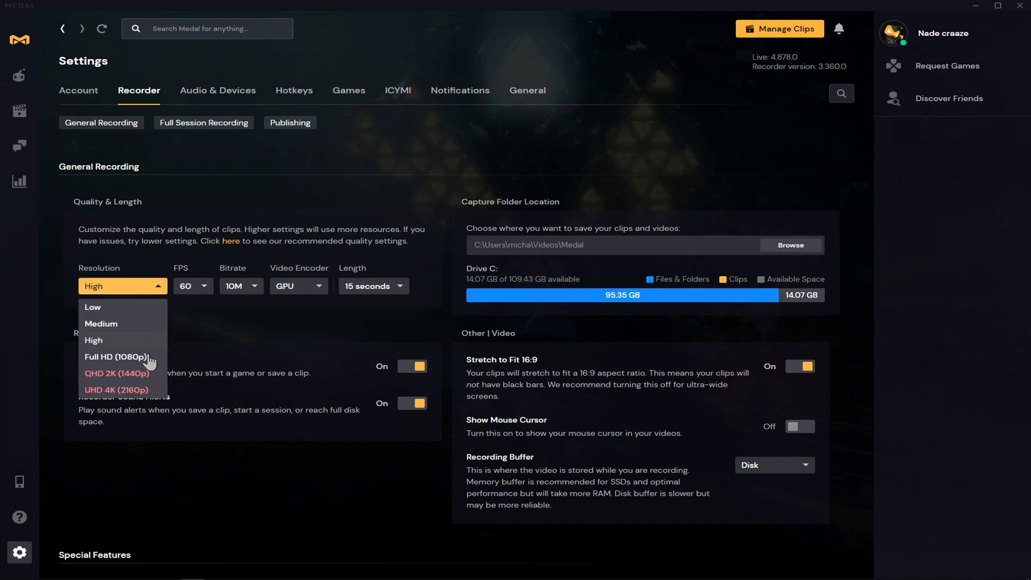
click(130, 288)
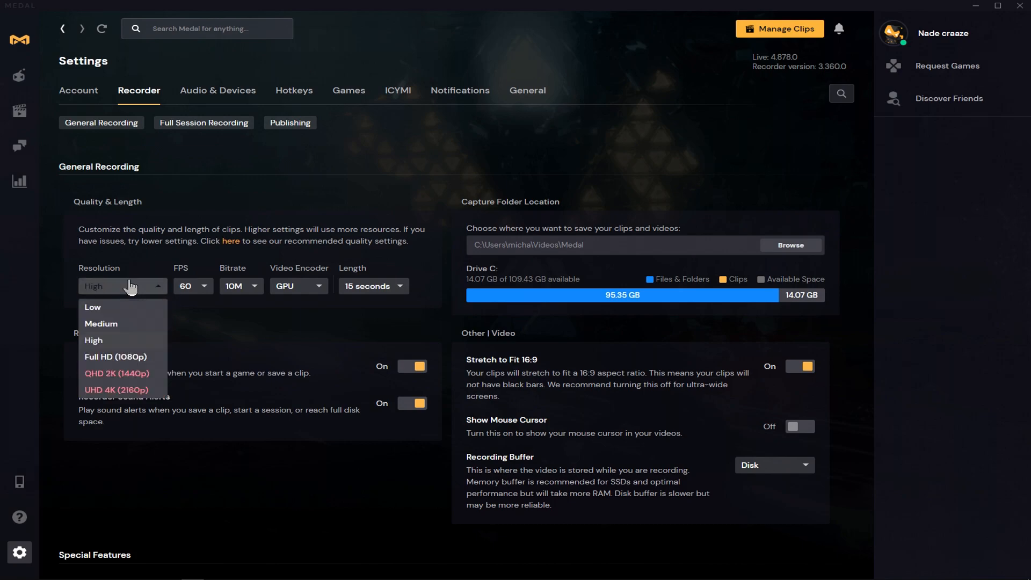
click(141, 390)
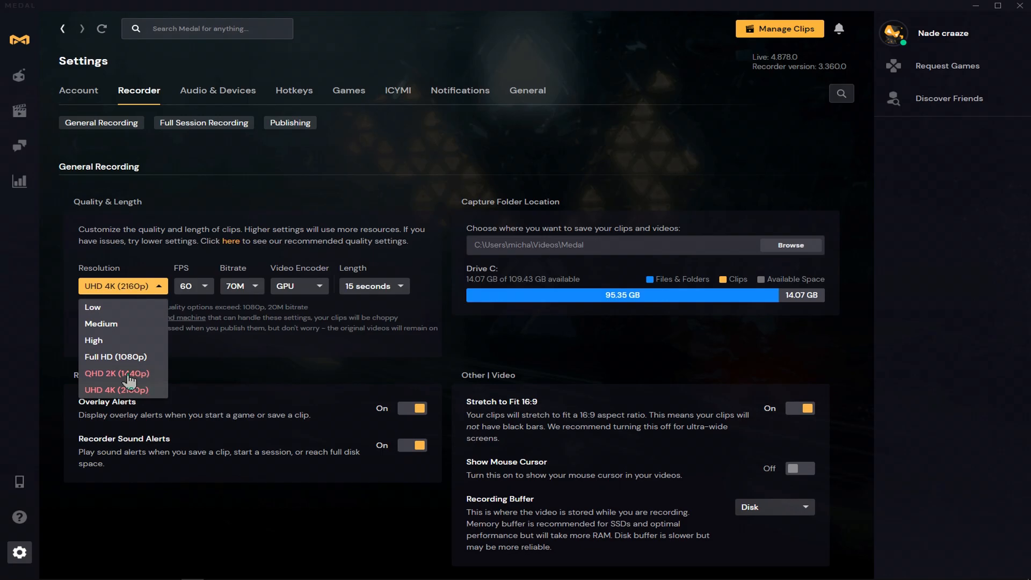
click(129, 374)
click(674, 398)
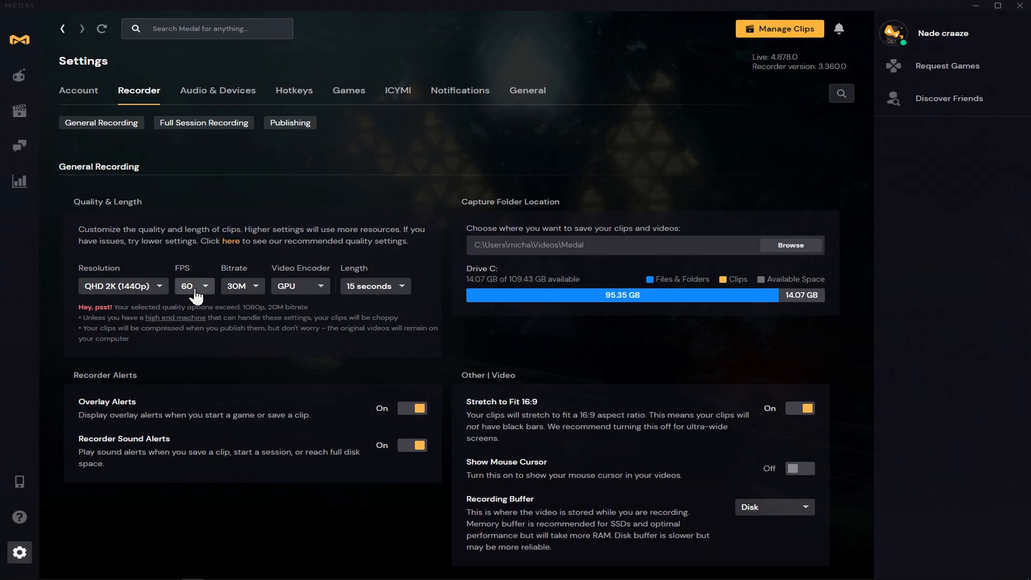
- Select 30M as the bitrate for recorded clips
click(241, 285)
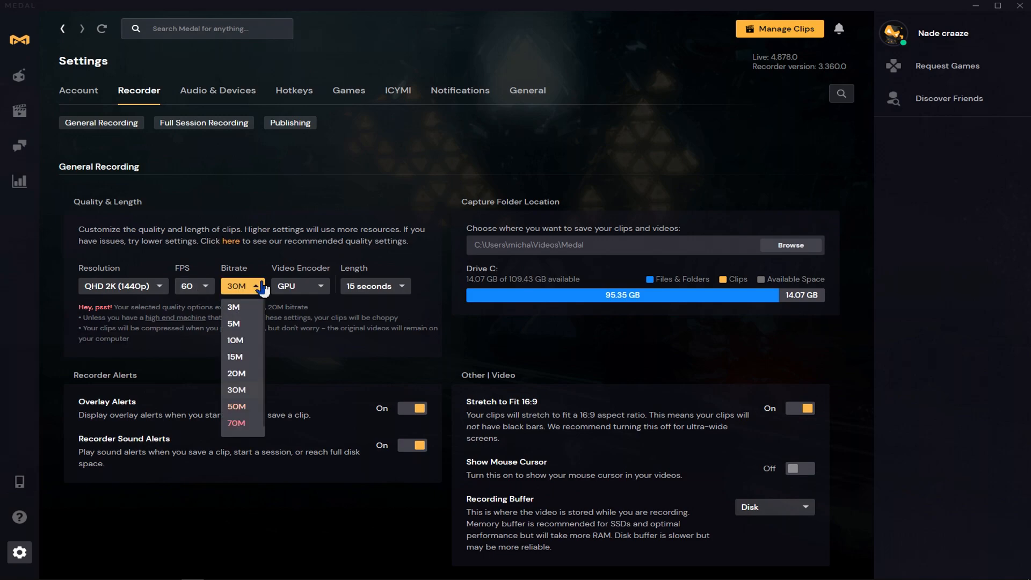
click(241, 397)
click(657, 400)
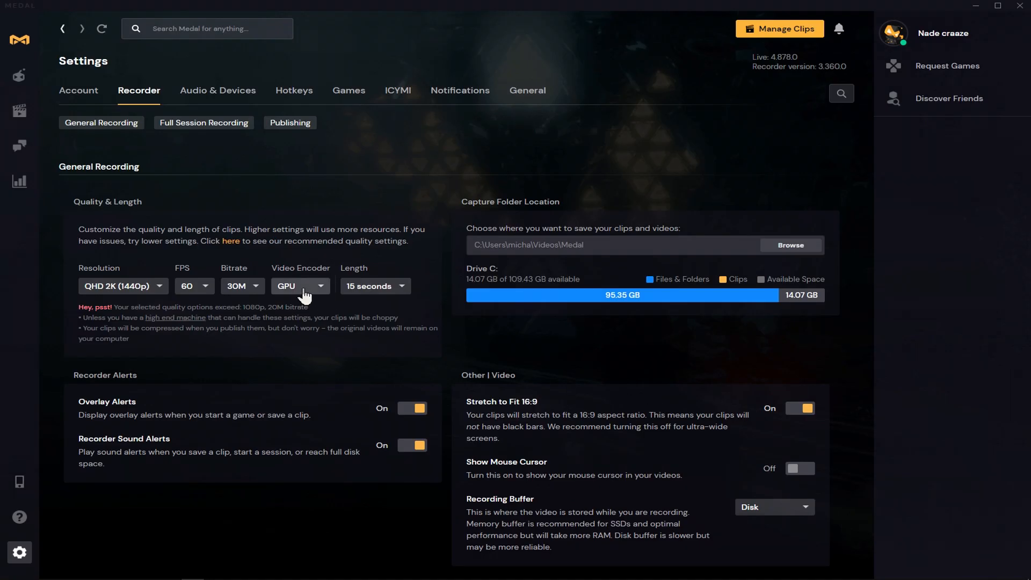
click(249, 292)
click(241, 392)
click(71, 295)
- Examine the available options for the video encoder, clip length and recording buffer without changing them
click(313, 284)
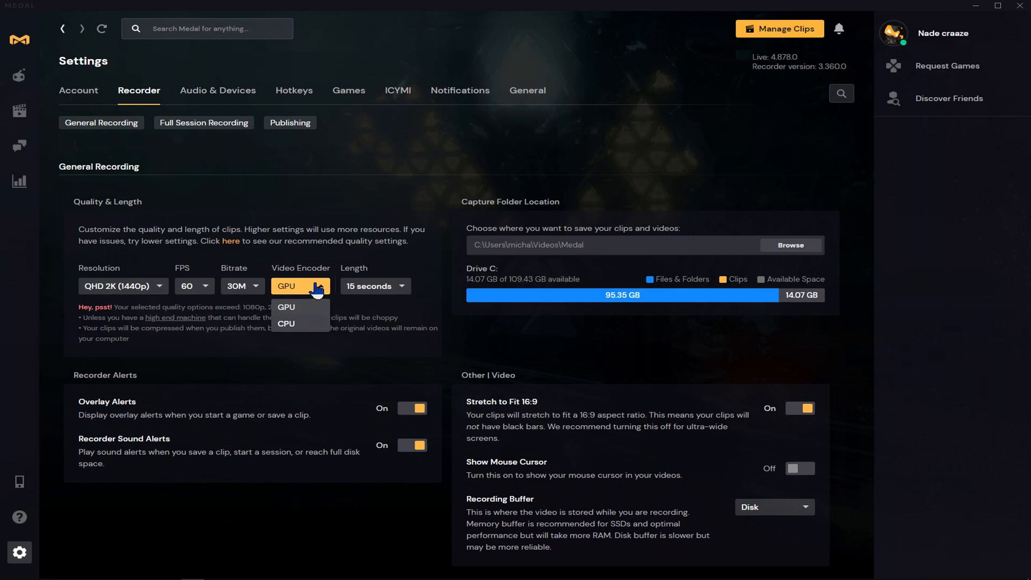
click(383, 289)
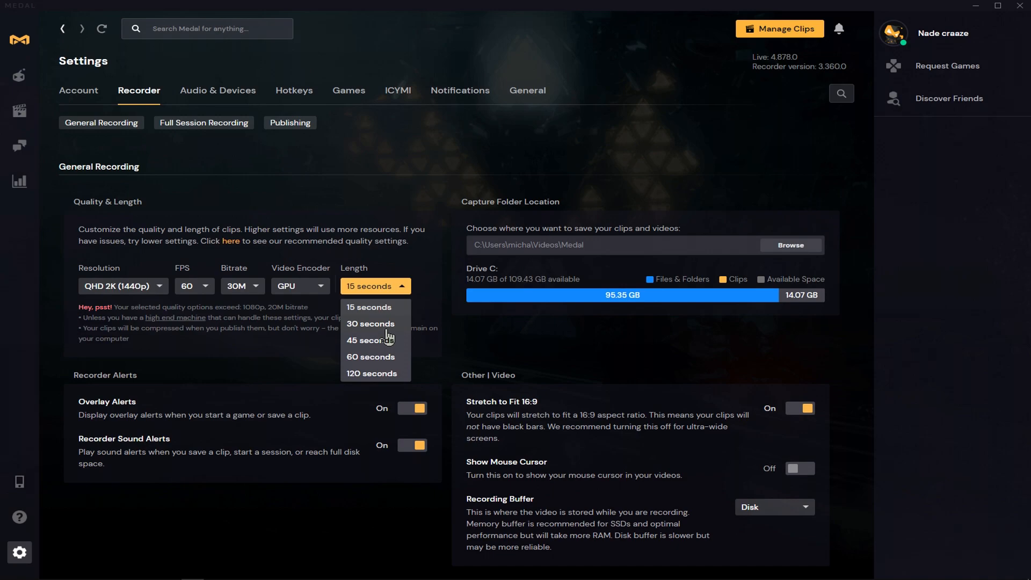
click(322, 364)
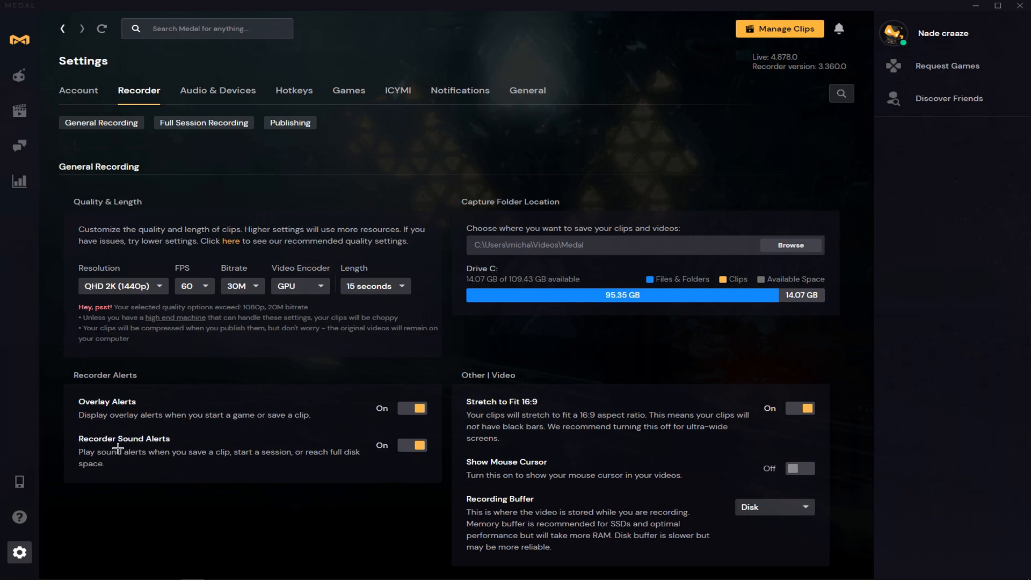
click(772, 515)
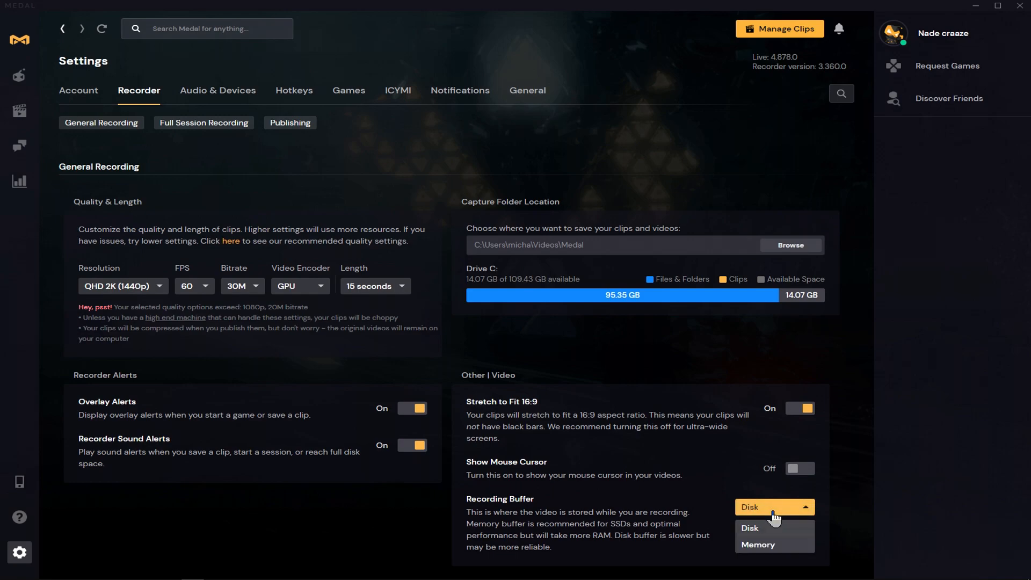
click(762, 513)
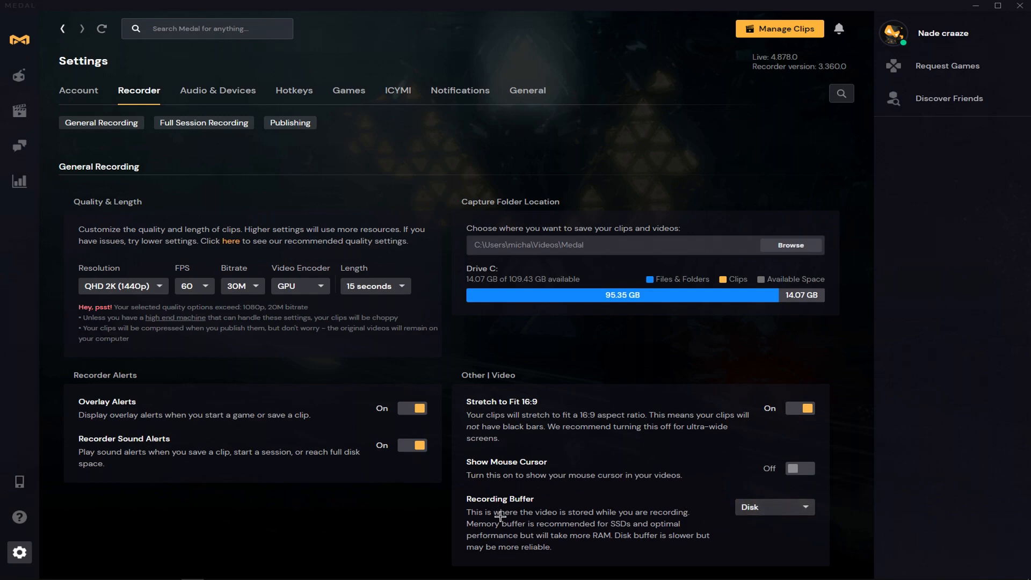
click(748, 510)
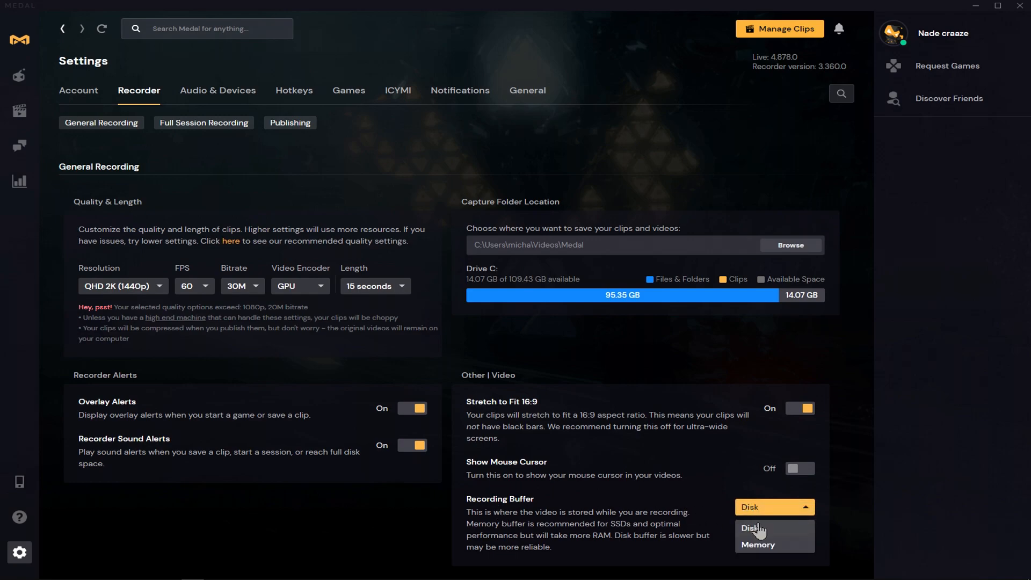
click(770, 512)
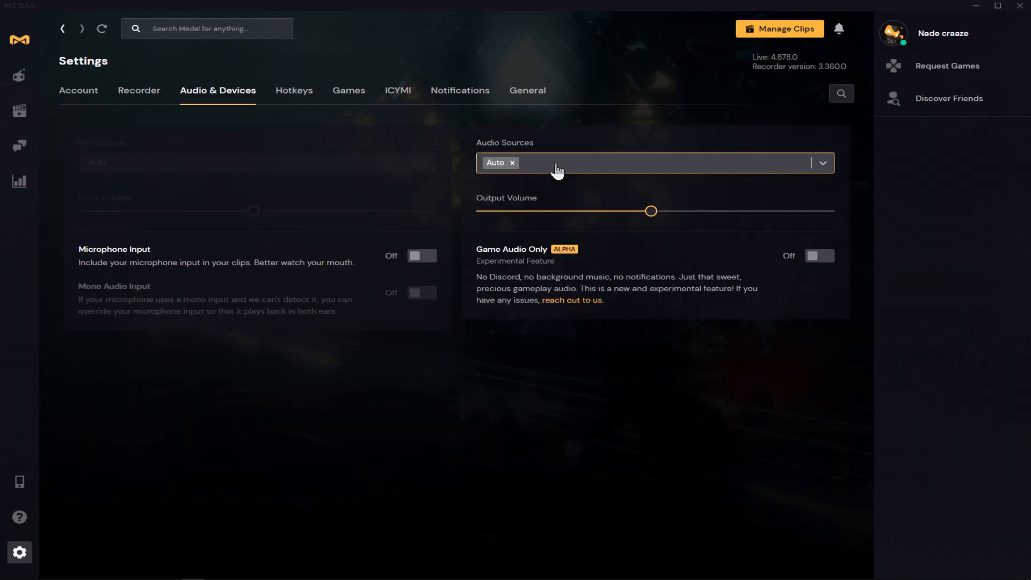
- In the audio settings, enable microphone input with Microphone (2- Trust GXT 232 Microphone) as the device and adjust its input volume
click(556, 166)
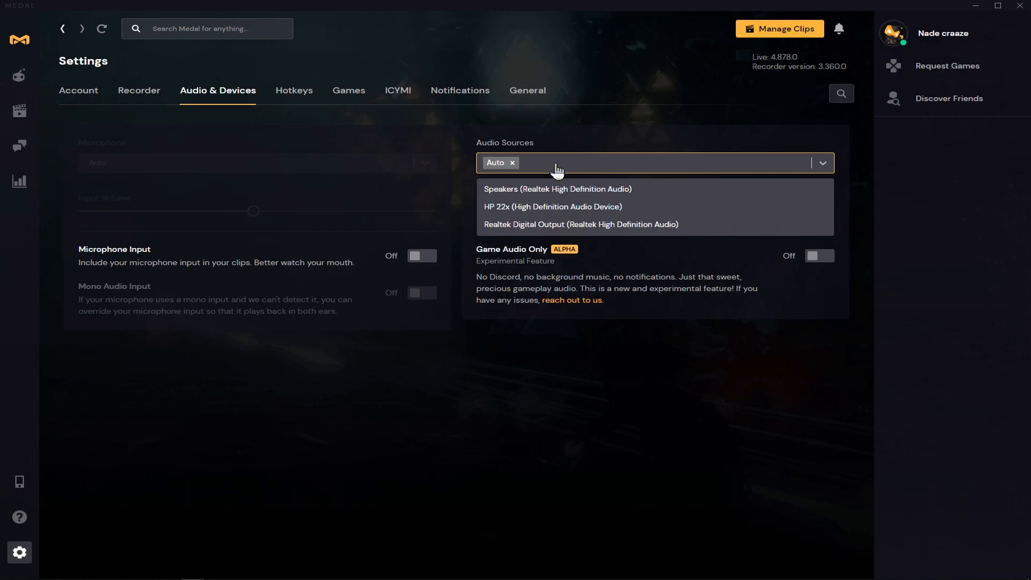
click(475, 197)
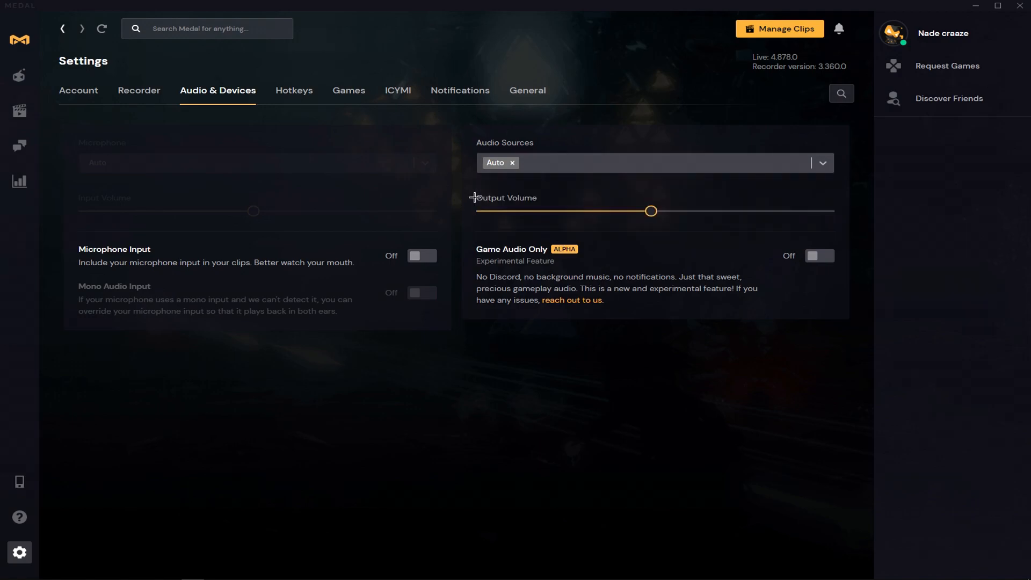
click(432, 257)
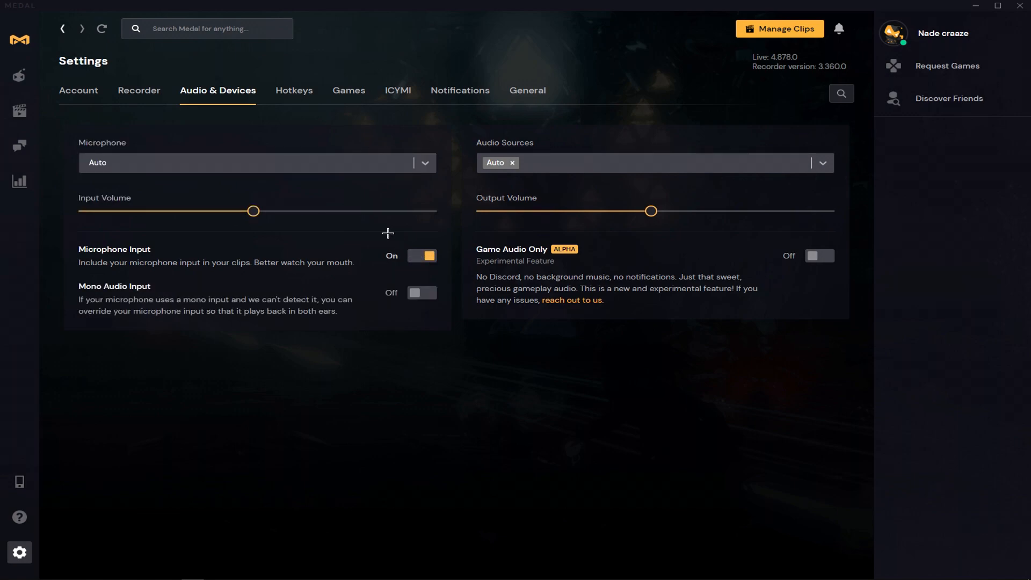
click(368, 165)
click(302, 213)
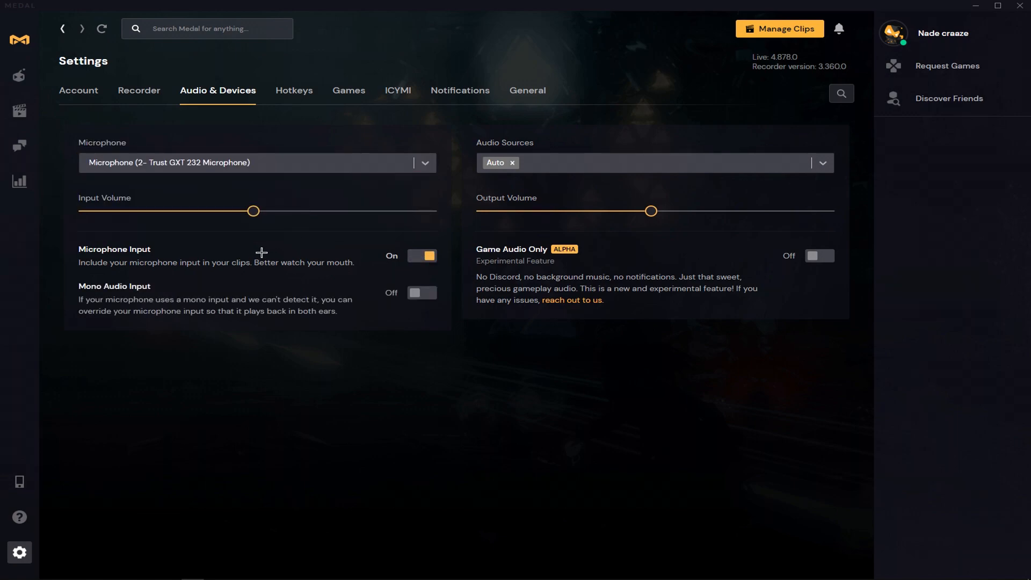
drag(257, 212, 355, 253)
- Check the keyboard hotkey for saving clips and set the clip length to 120 seconds in the recorder settings
click(290, 102)
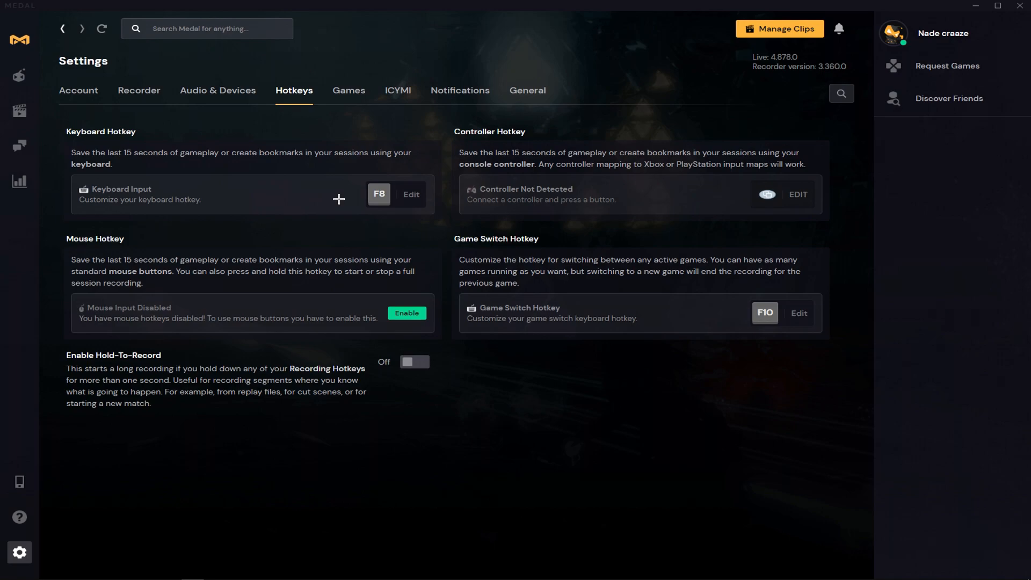
click(392, 202)
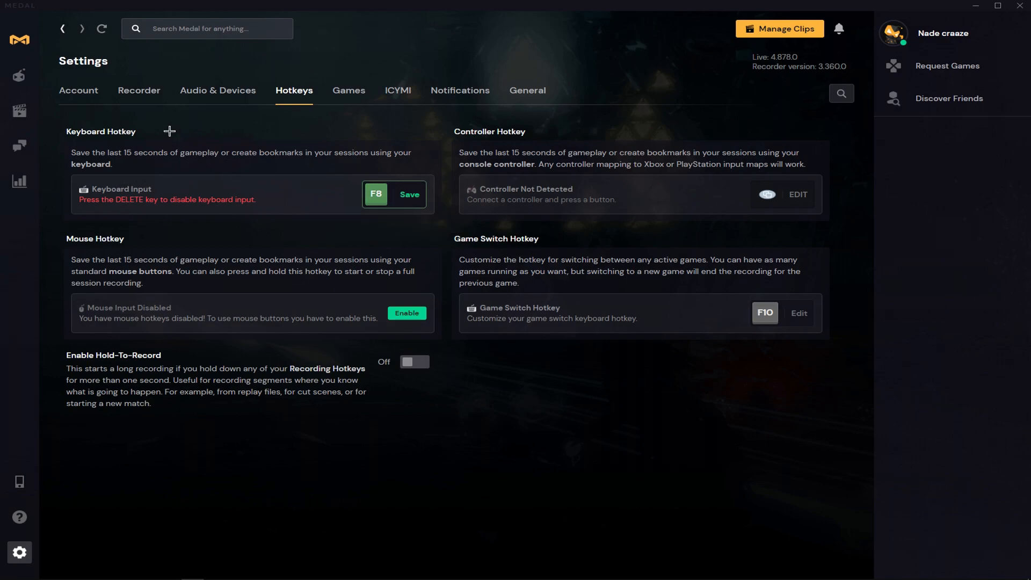
click(148, 100)
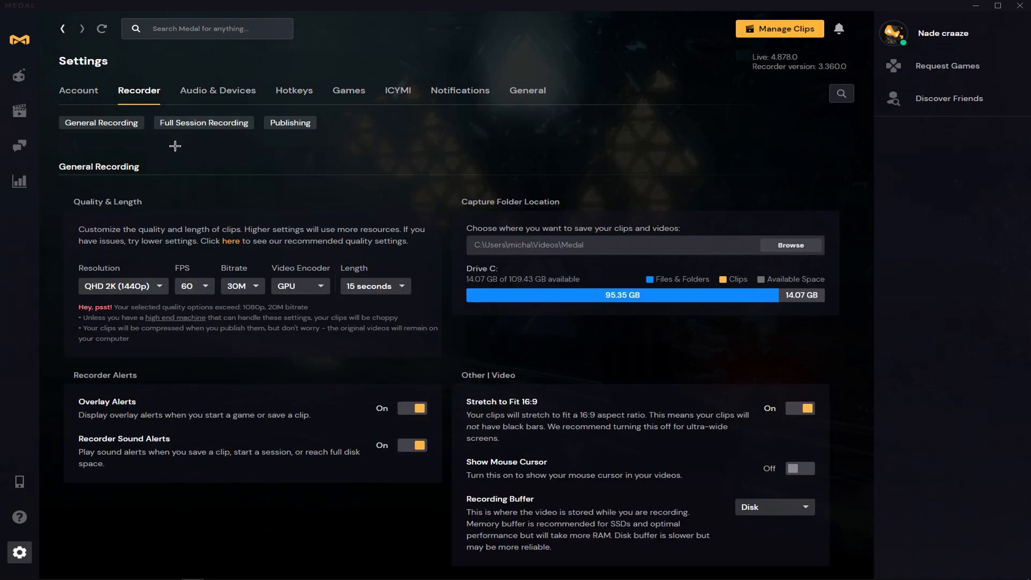
click(399, 300)
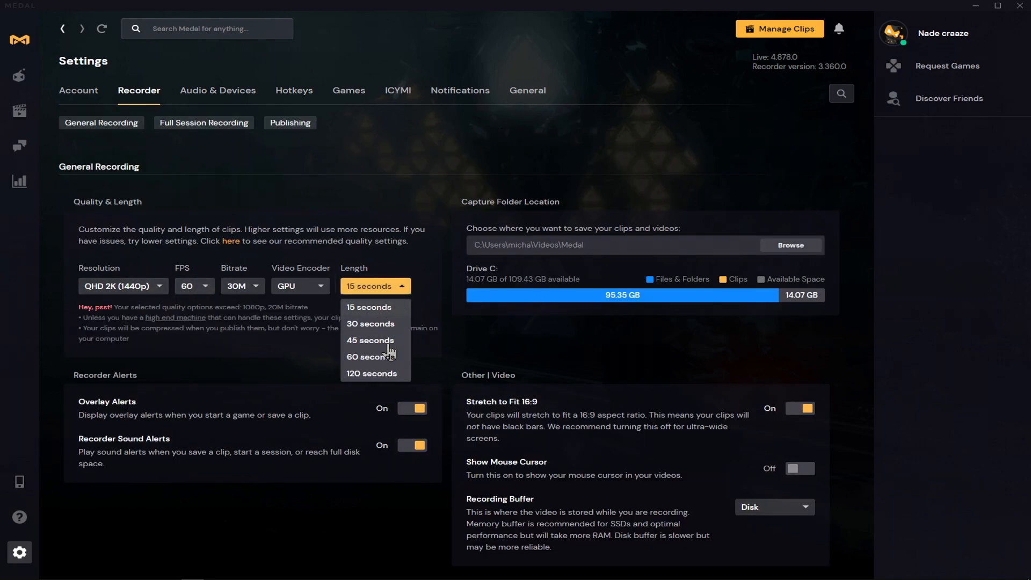
click(382, 375)
- Try F5, F6, F1, F3 and F4 as the keyboard hotkey for saving clips and restore it to F8
click(319, 105)
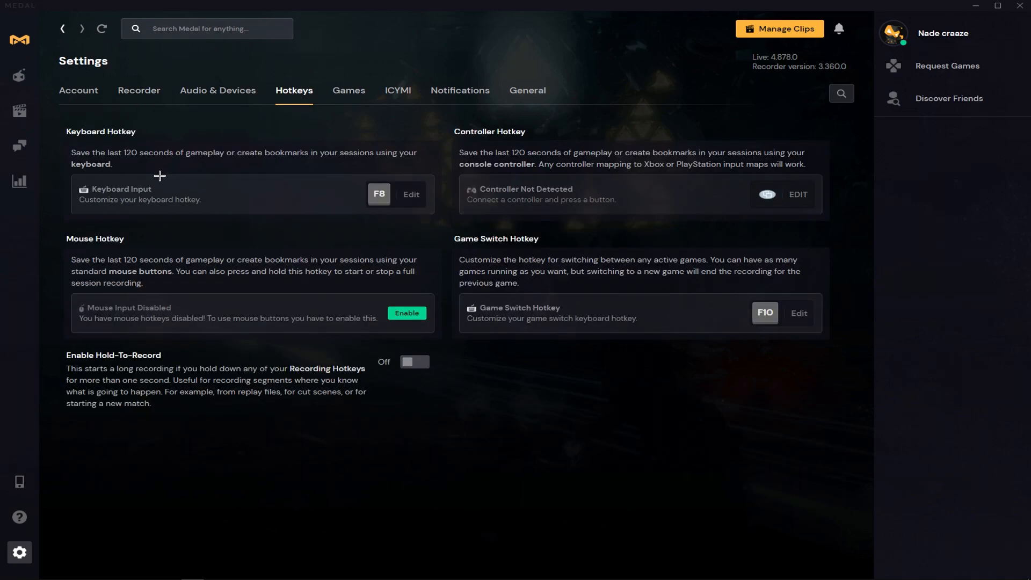
click(379, 194)
key(F5)
click(390, 200)
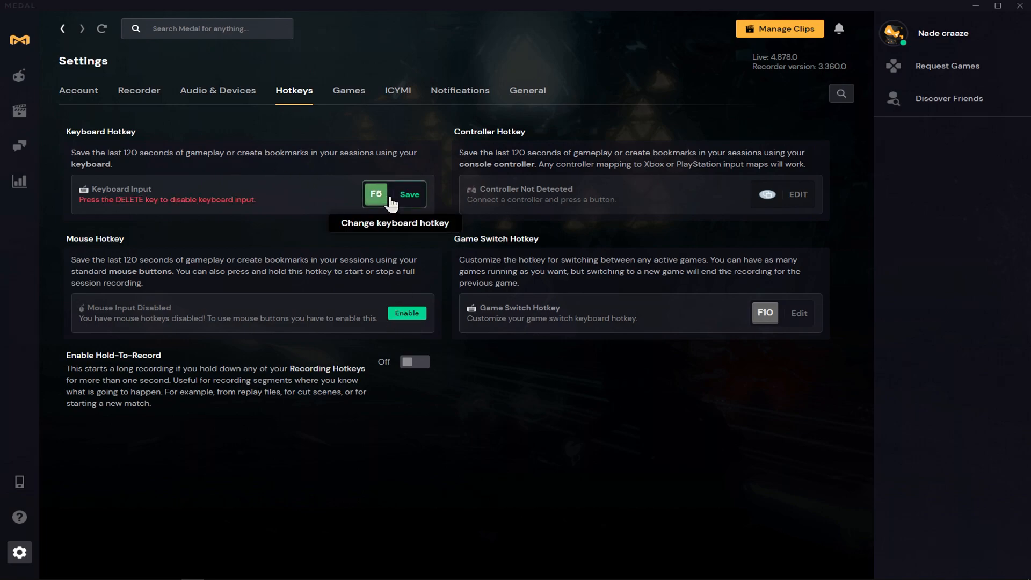
key(F6)
key(F1)
key(F3)
key(F4)
click(380, 189)
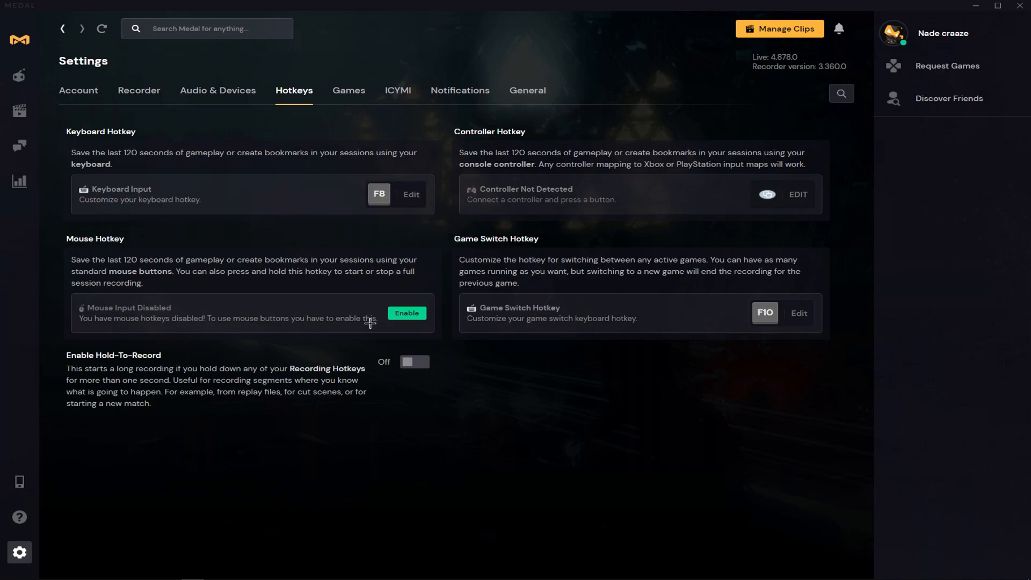
- Enable the mouse hotkey for saving clips and keep Middle Click as its button
click(407, 314)
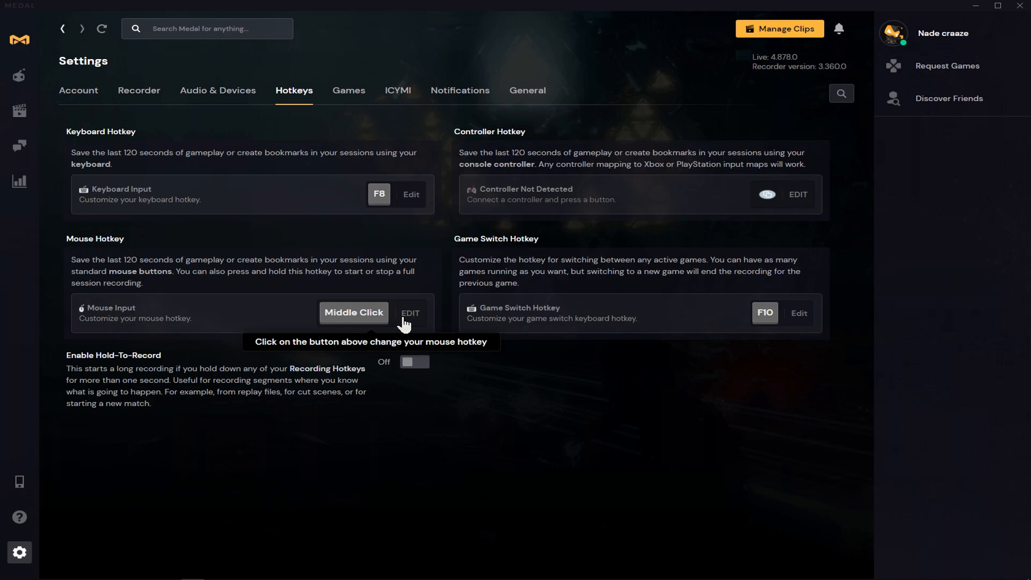
click(412, 314)
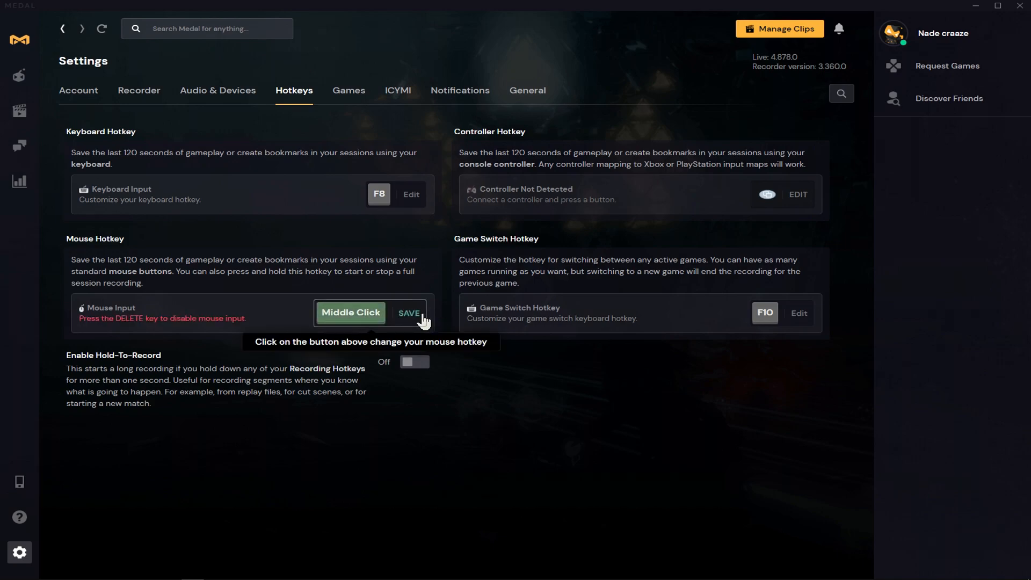
click(525, 387)
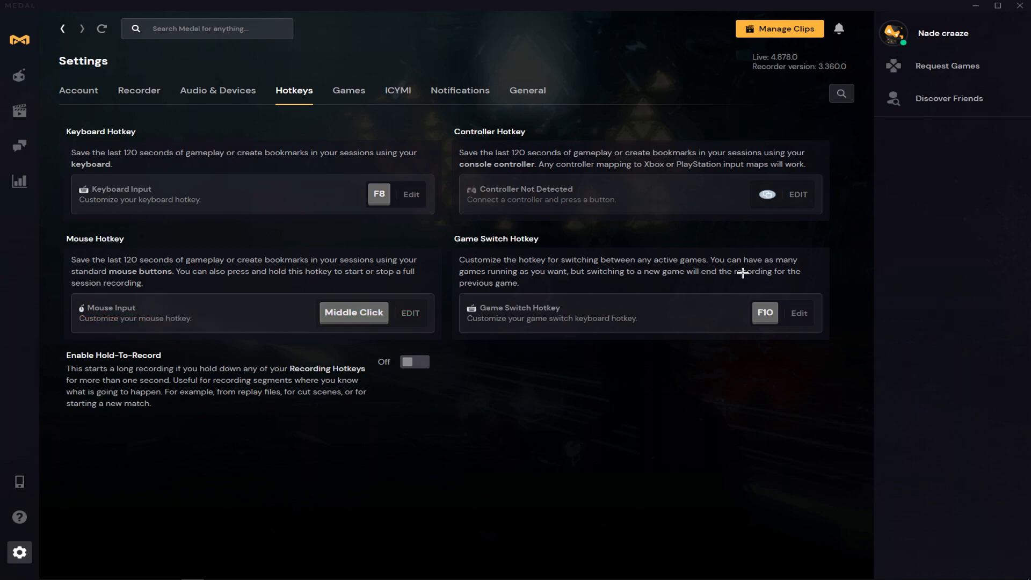
- Review the general application settings and minimize the Medal window
click(529, 93)
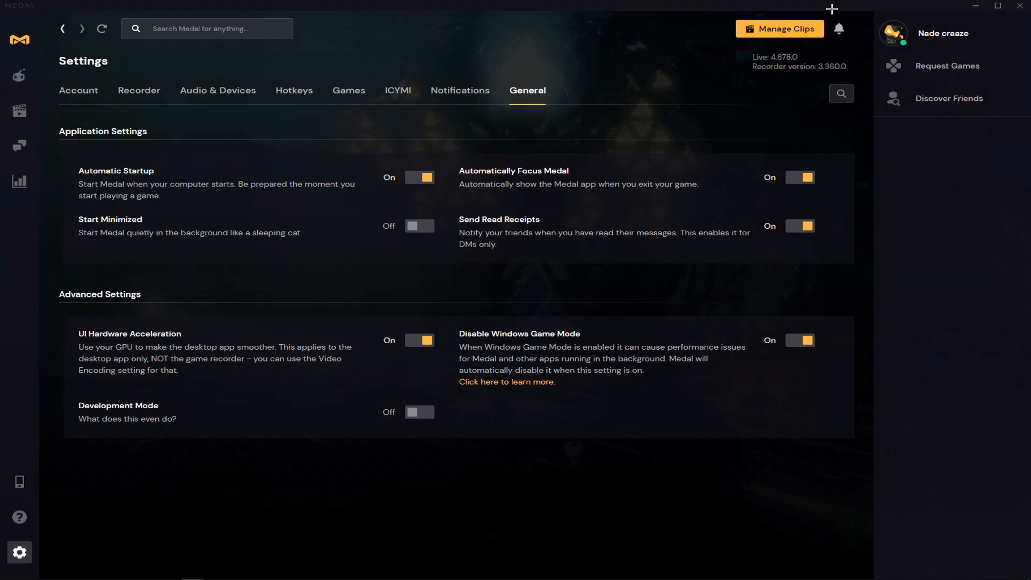
click(976, 5)
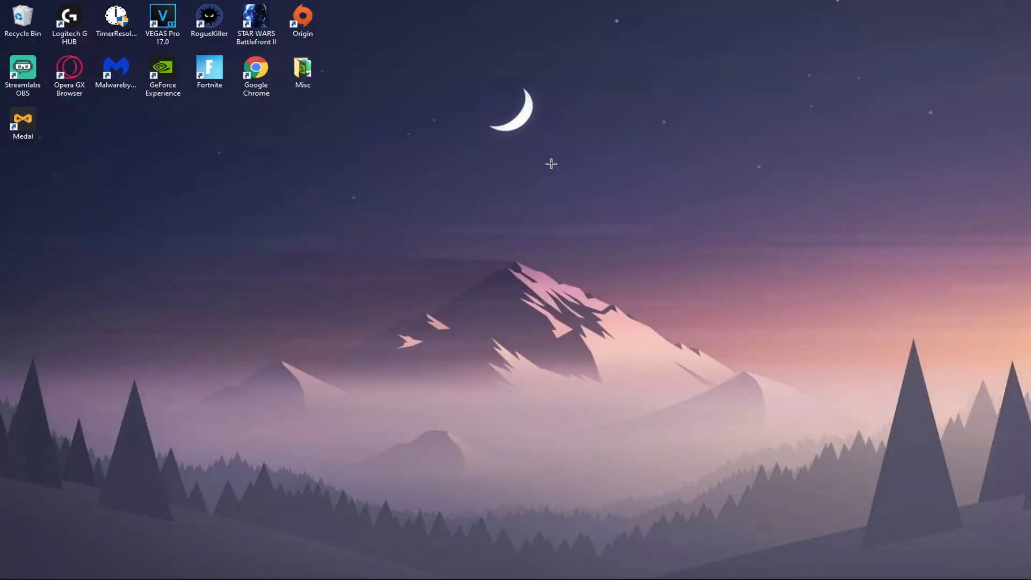